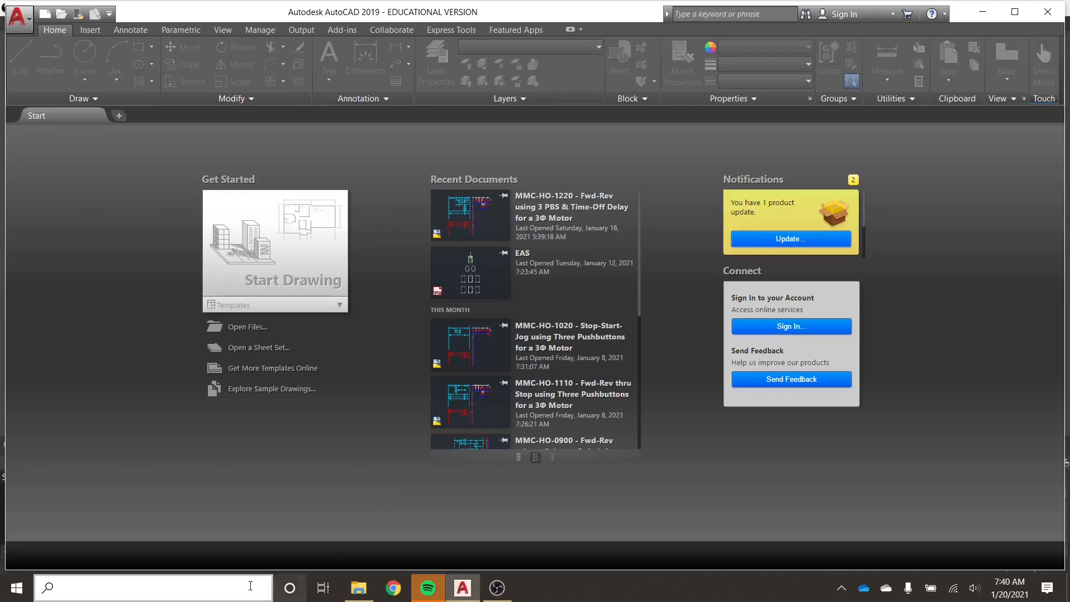
Search the computer's apps for autocad and return to AutoCAD 2019.
click(184, 590)
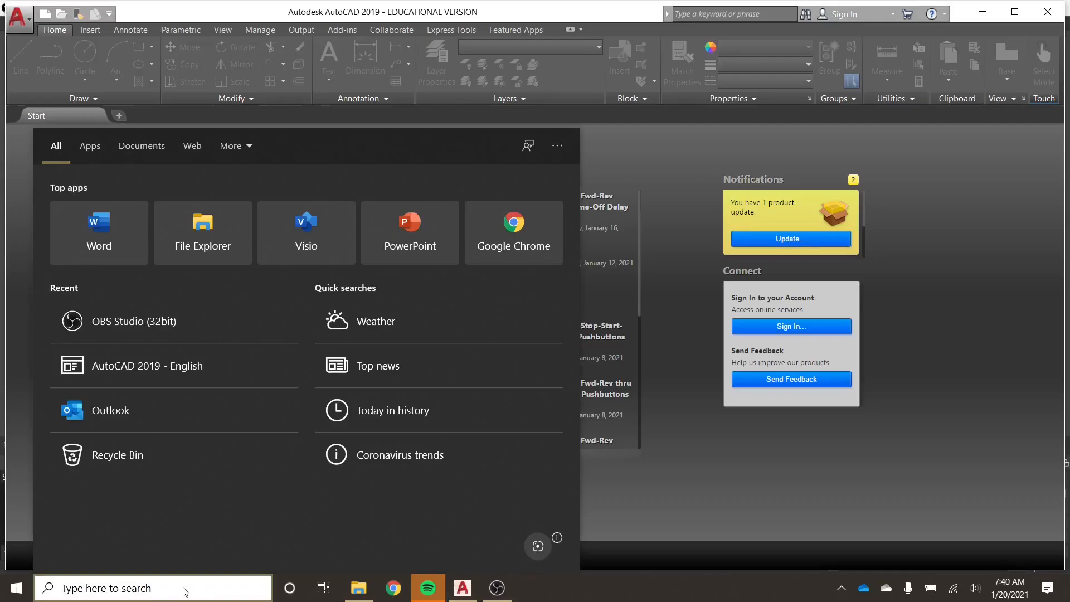
text(atuo)
key(BackSpace)
key(BackSpace)
key(BackSpace)
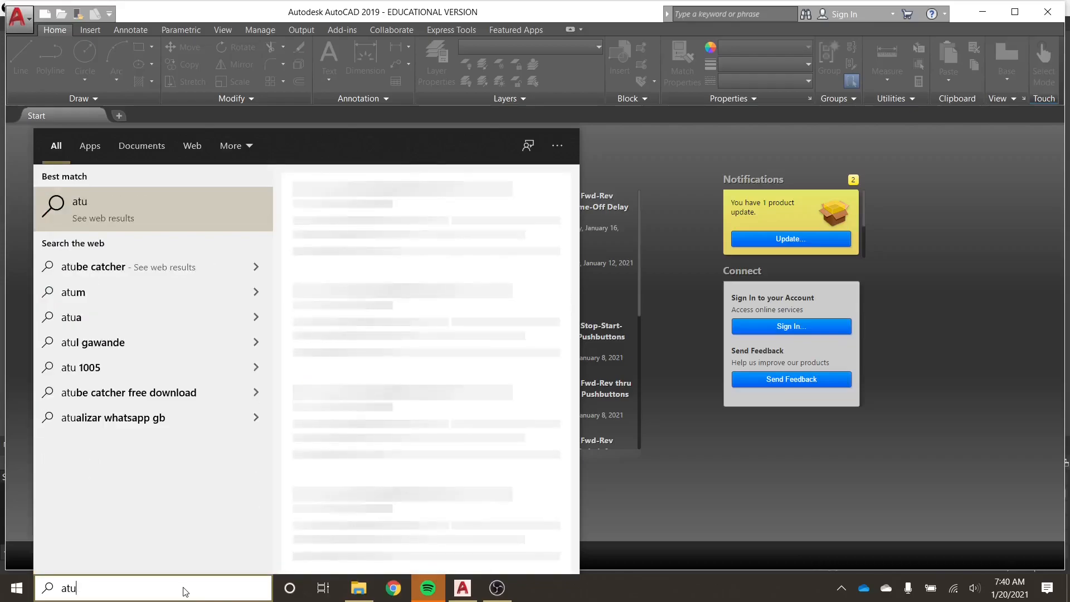
text(utocad)
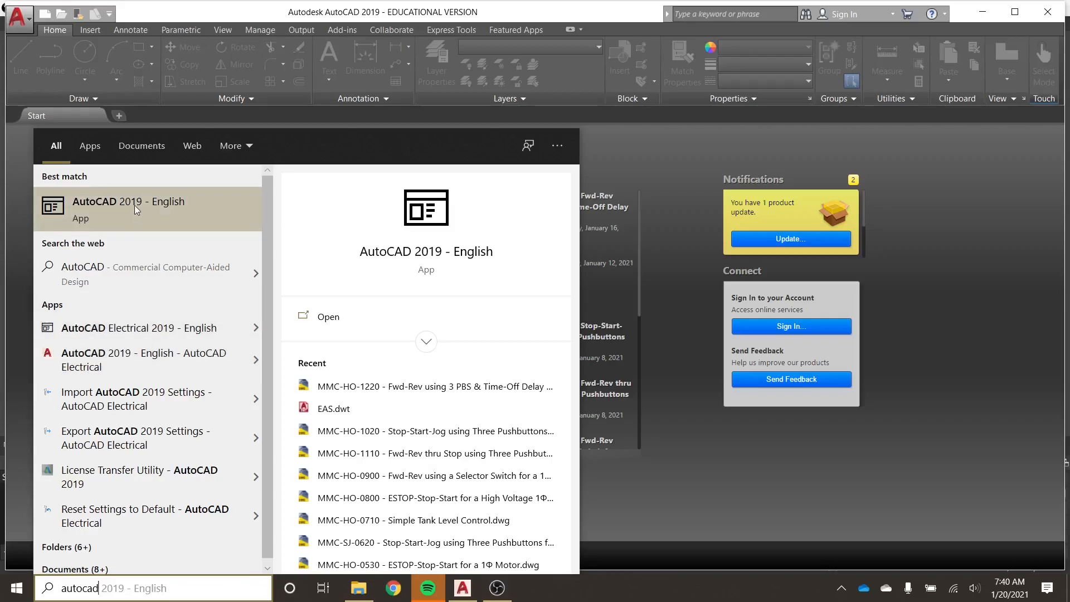
click(450, 210)
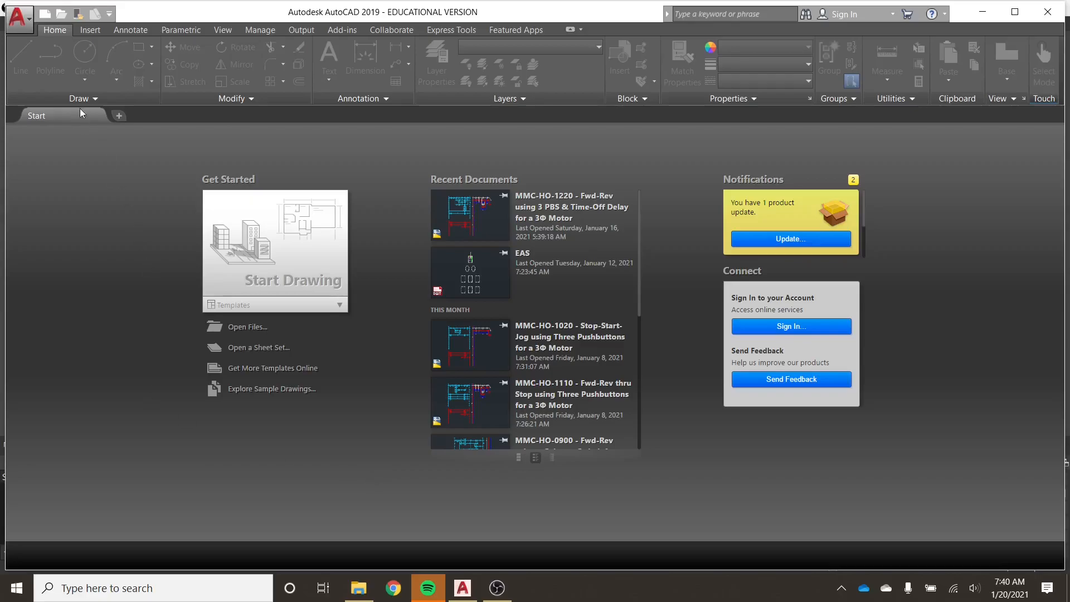
Create a new drawing from the acad.dwt template.
click(29, 22)
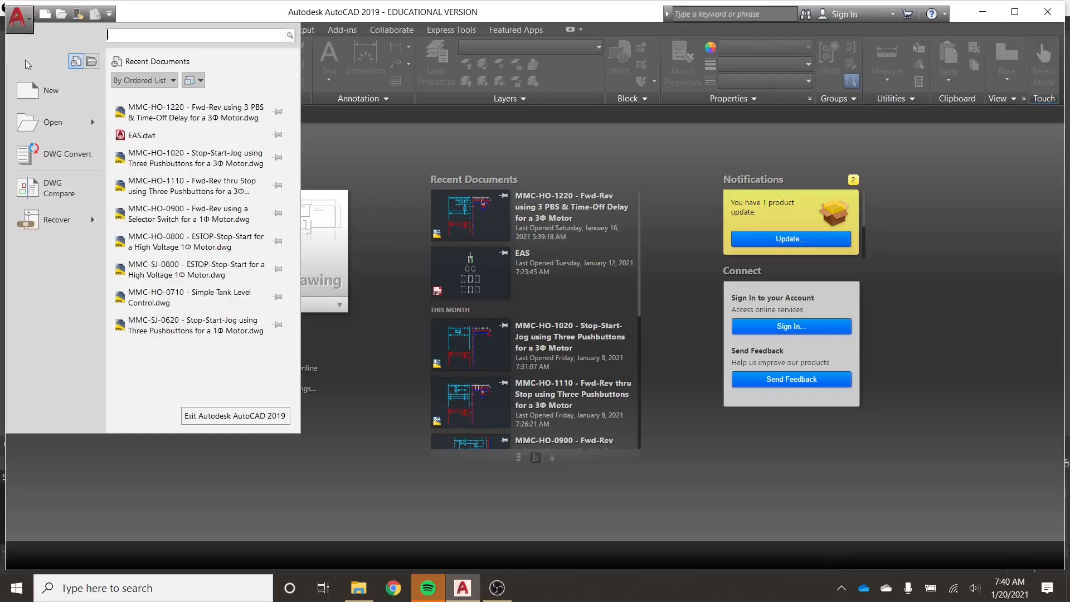
click(31, 92)
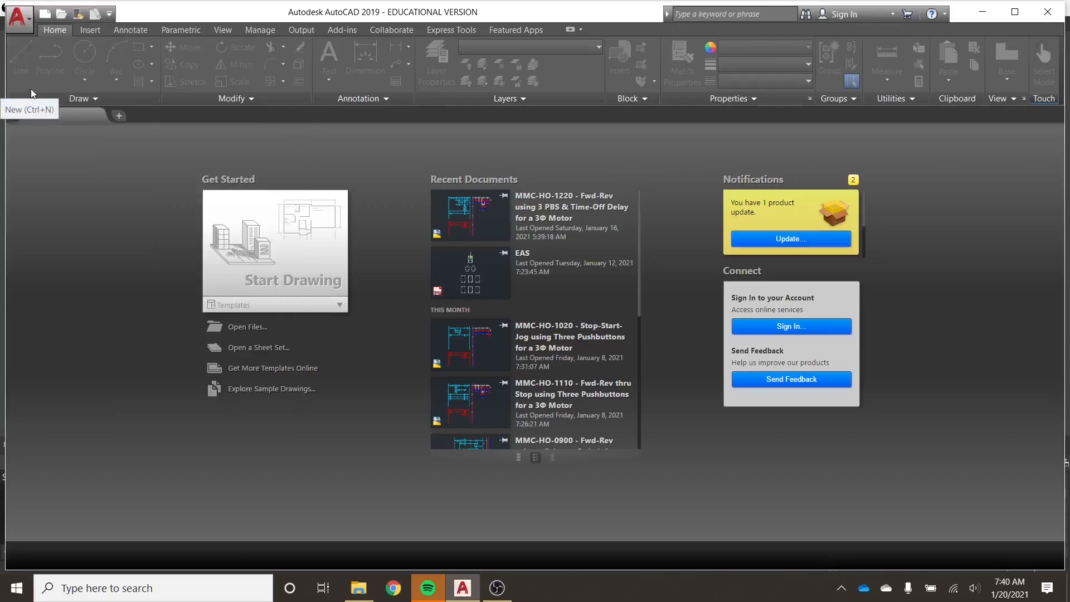
click(47, 18)
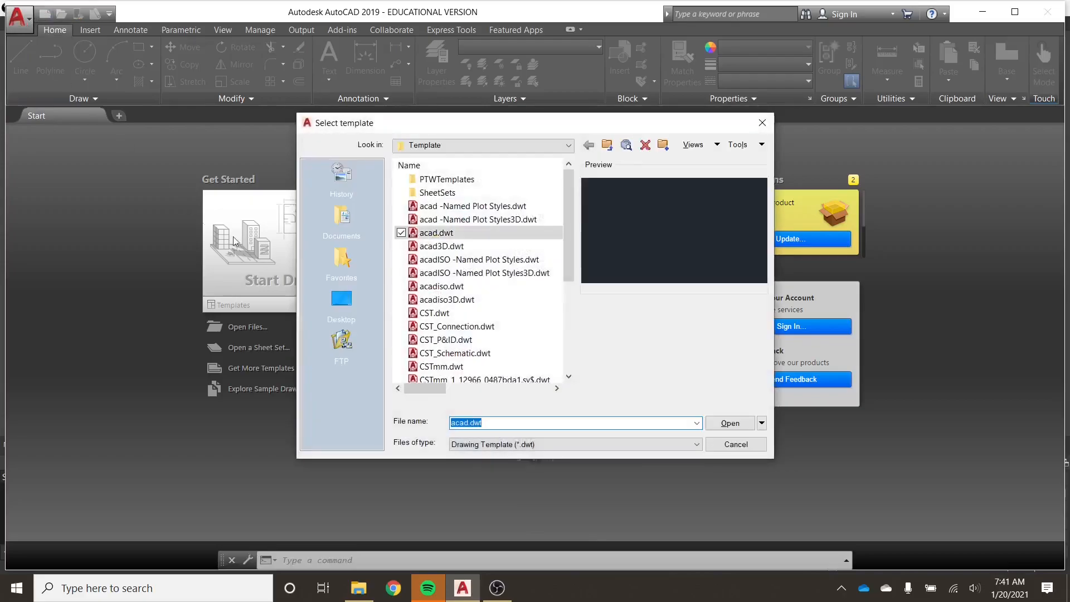
drag(448, 128, 454, 148)
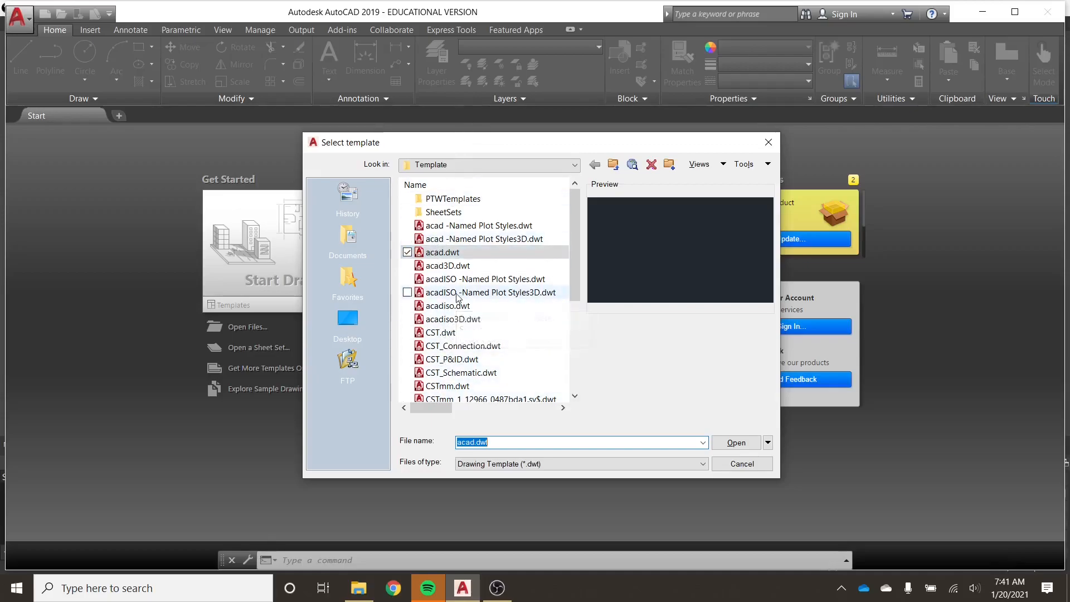
click(437, 259)
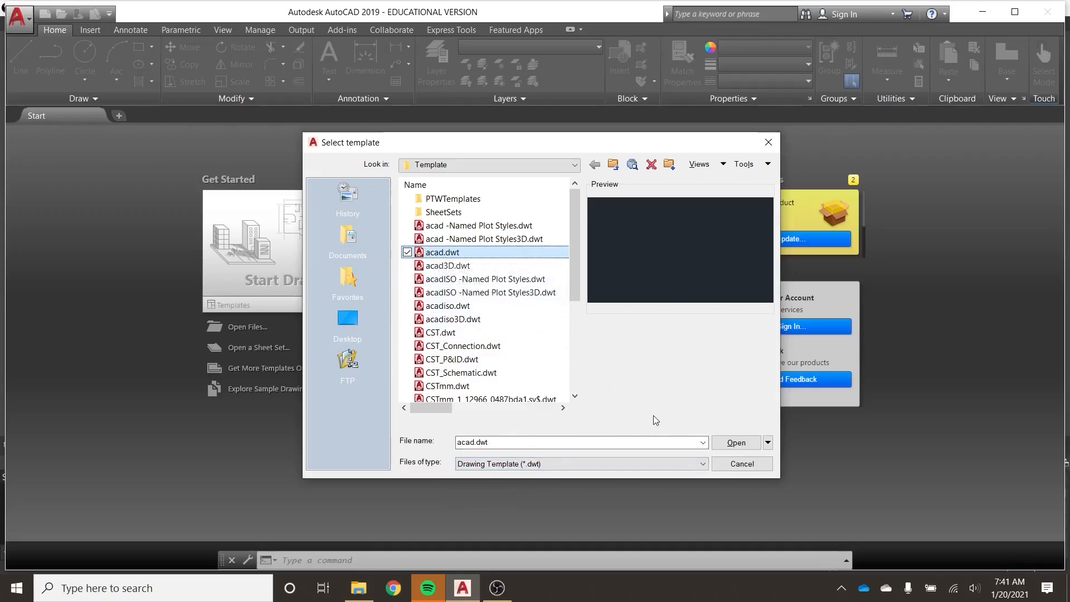
click(733, 446)
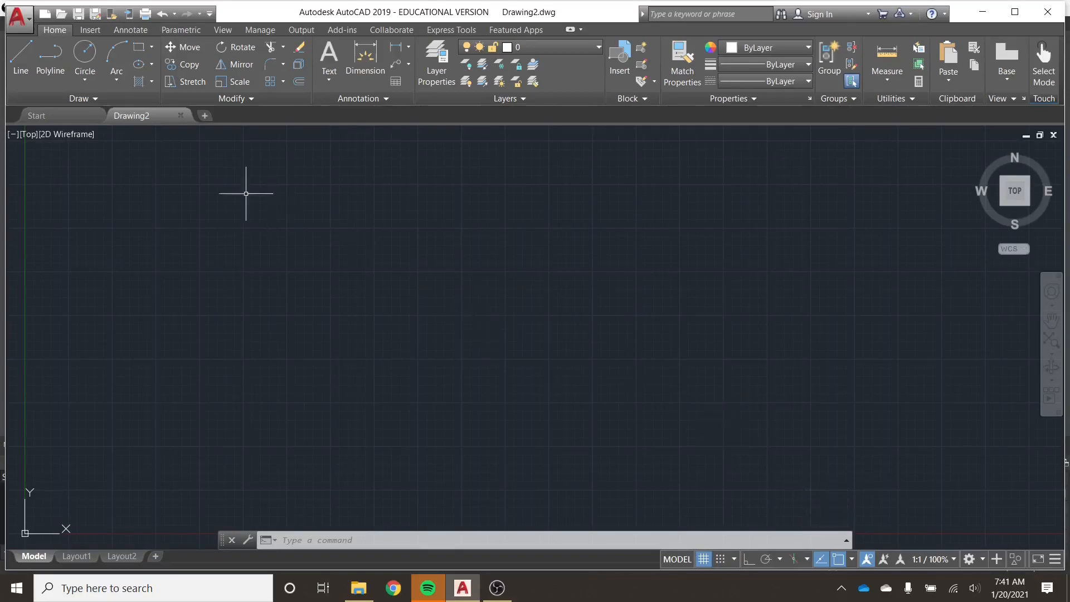
mouse_move(138, 117)
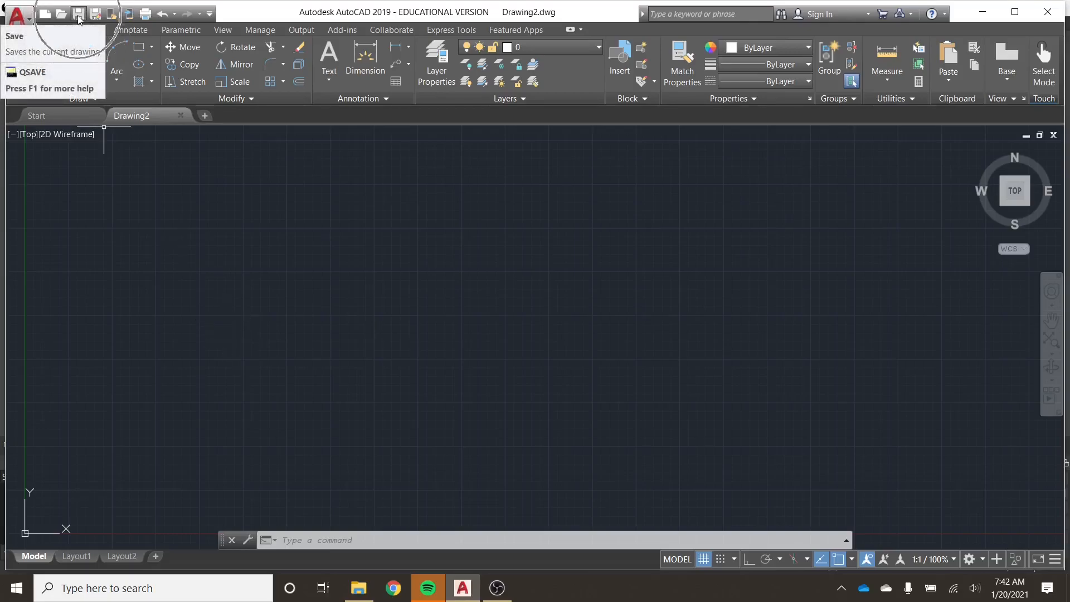
click(30, 19)
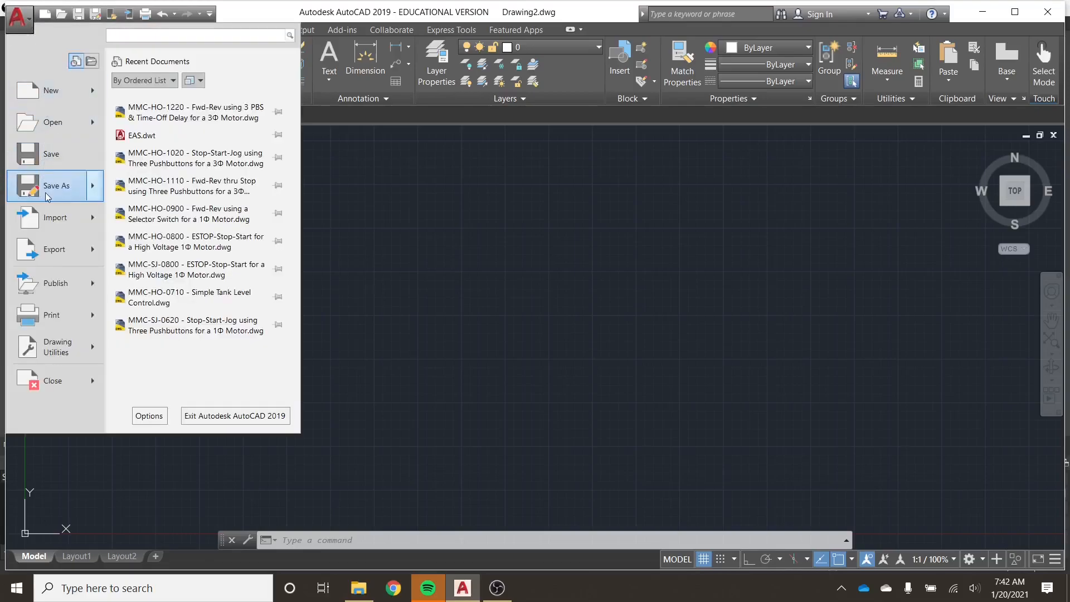
click(51, 21)
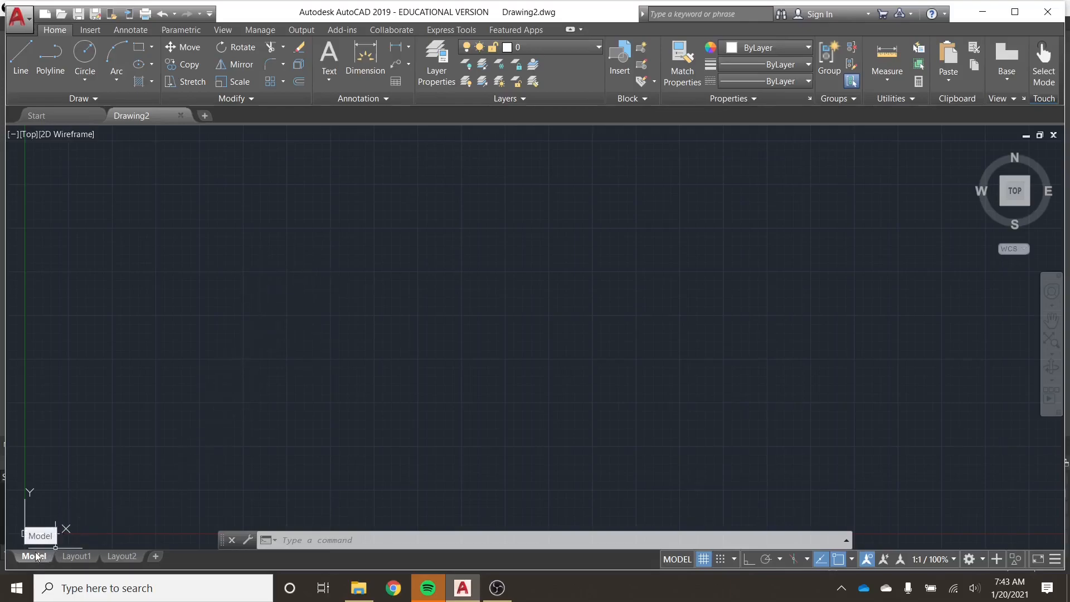
key(ctrl)
key(ctrl)
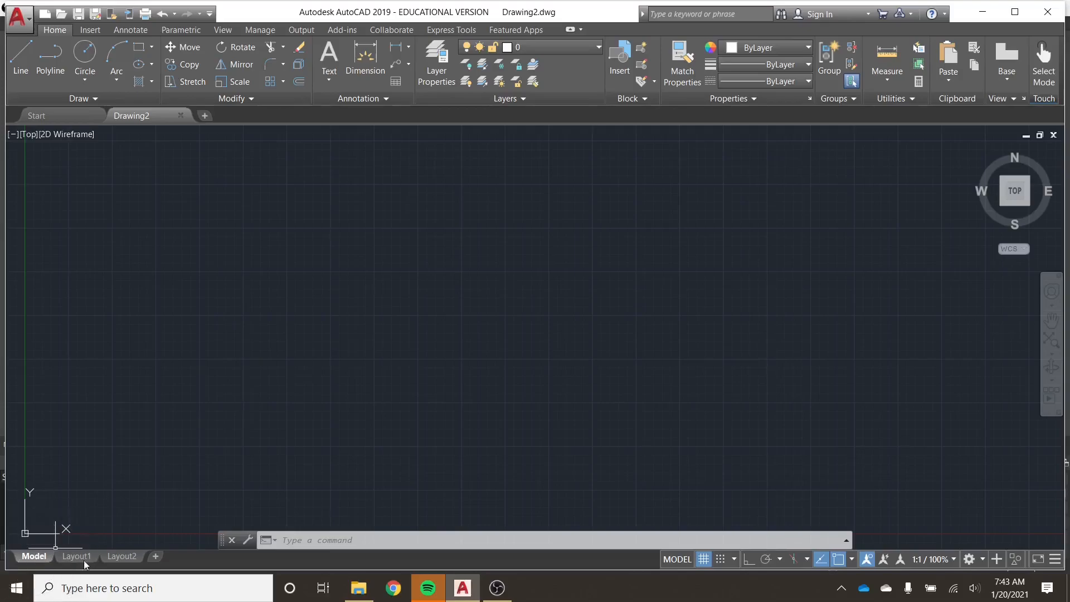
key(ctrl)
key(ctrl)
Draw a small circle in model space, just above and to the right of the origin.
click(85, 55)
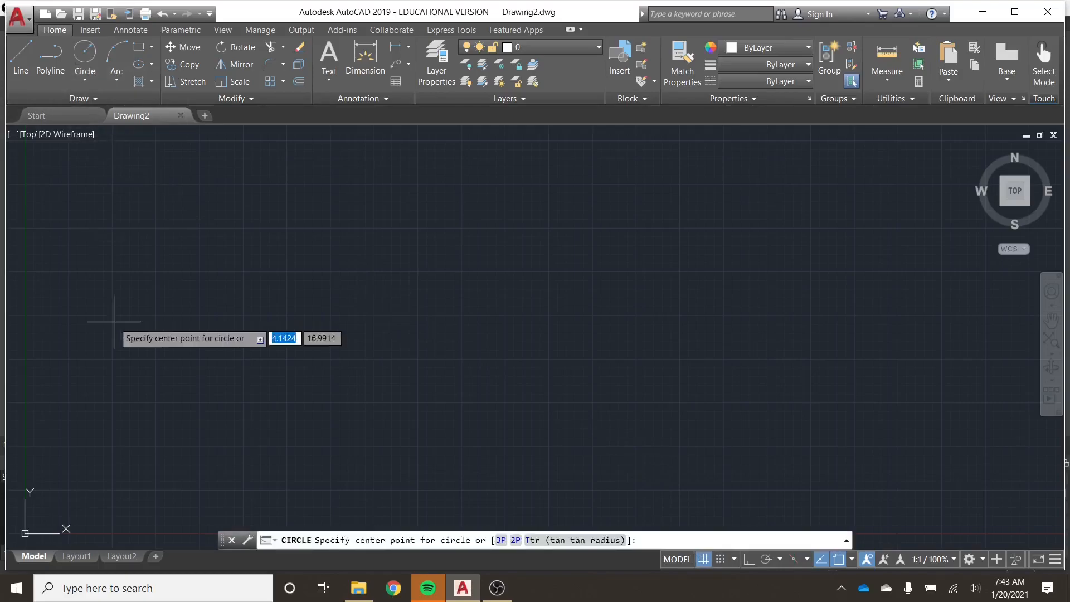
click(120, 421)
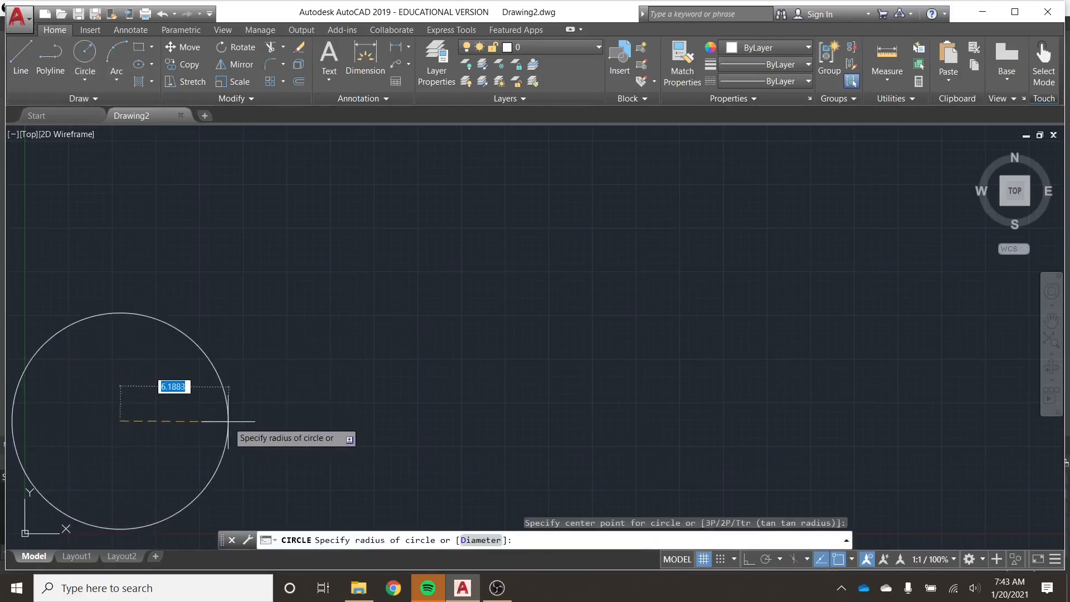
click(162, 421)
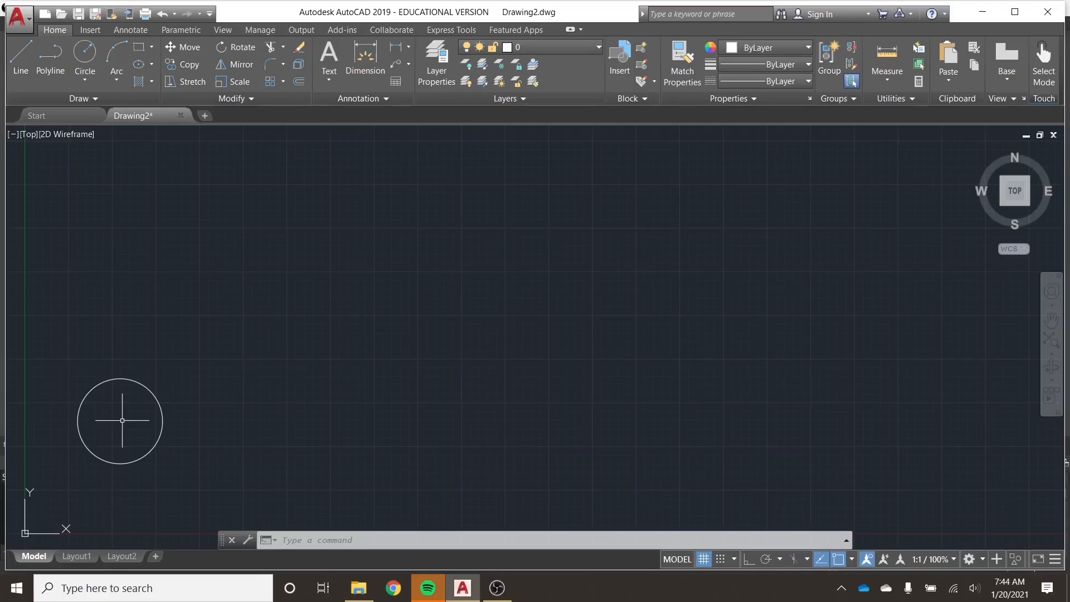
Zoom in and out around the circle, finishing with an enlarged view of it.
scroll(120, 422, up, 2)
scroll(120, 421, up, 2)
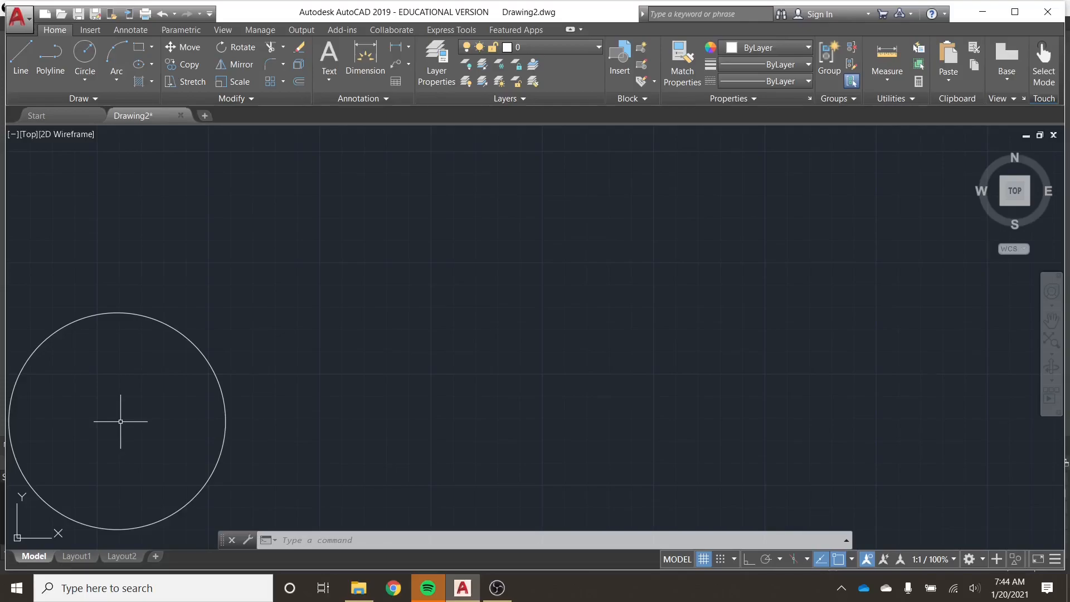
scroll(120, 422, down, 4)
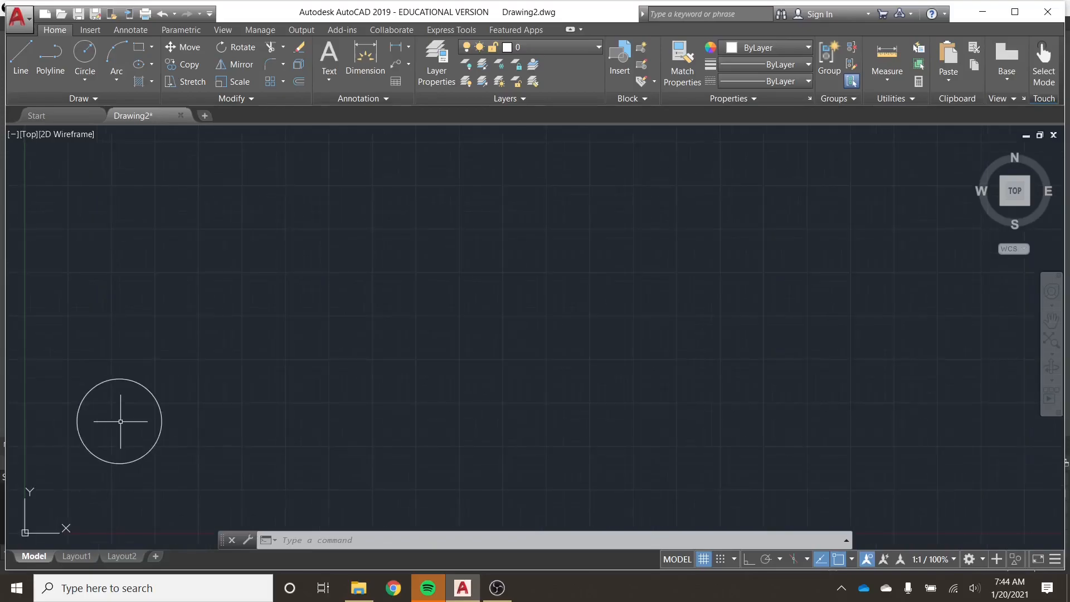
scroll(120, 422, down, 2)
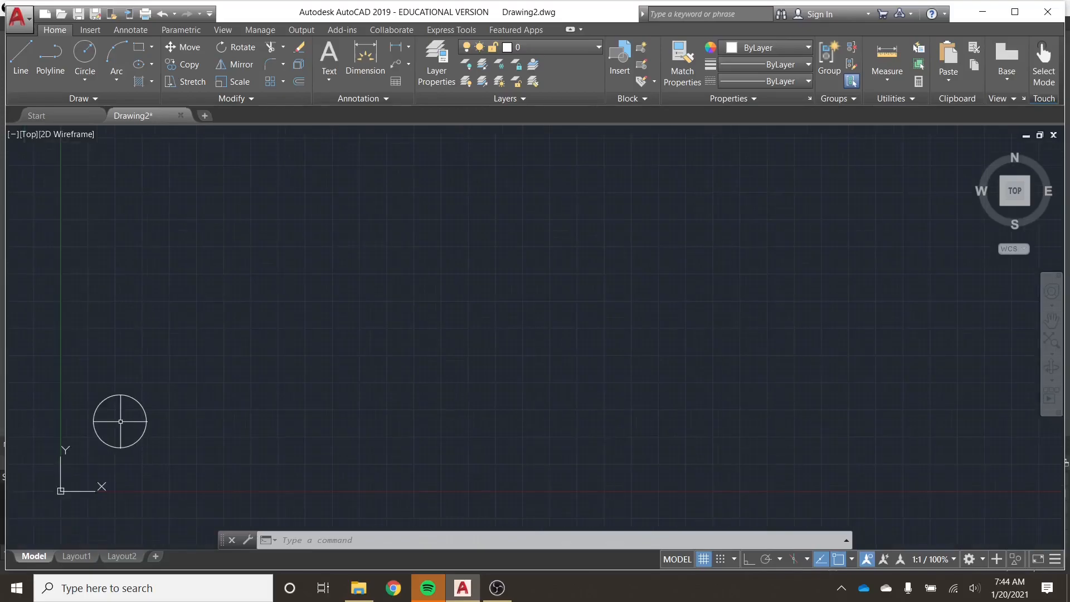
scroll(120, 421, up, 2)
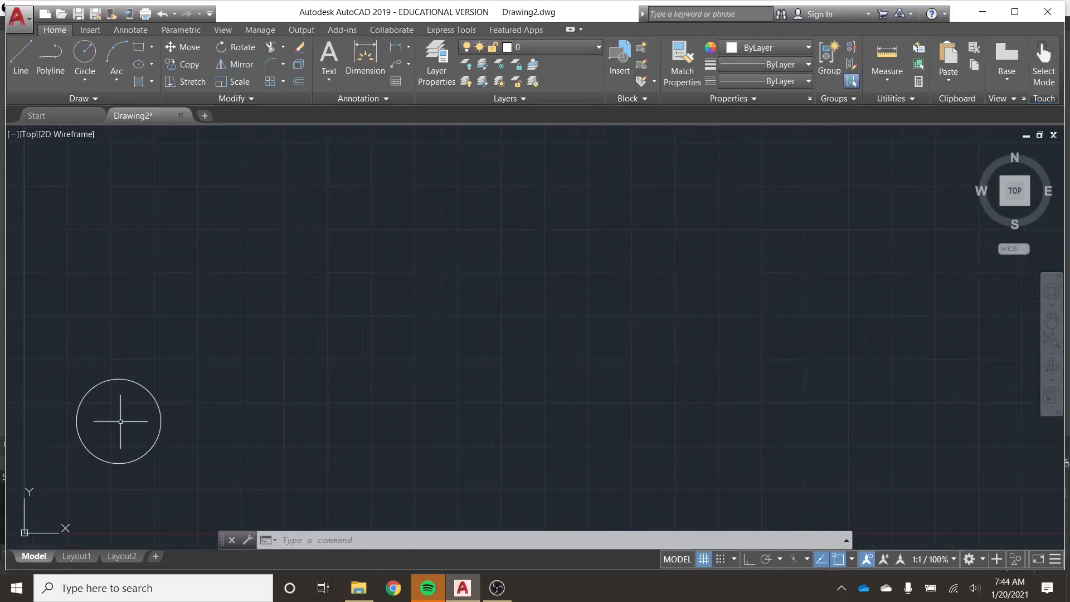
scroll(121, 421, up, 2)
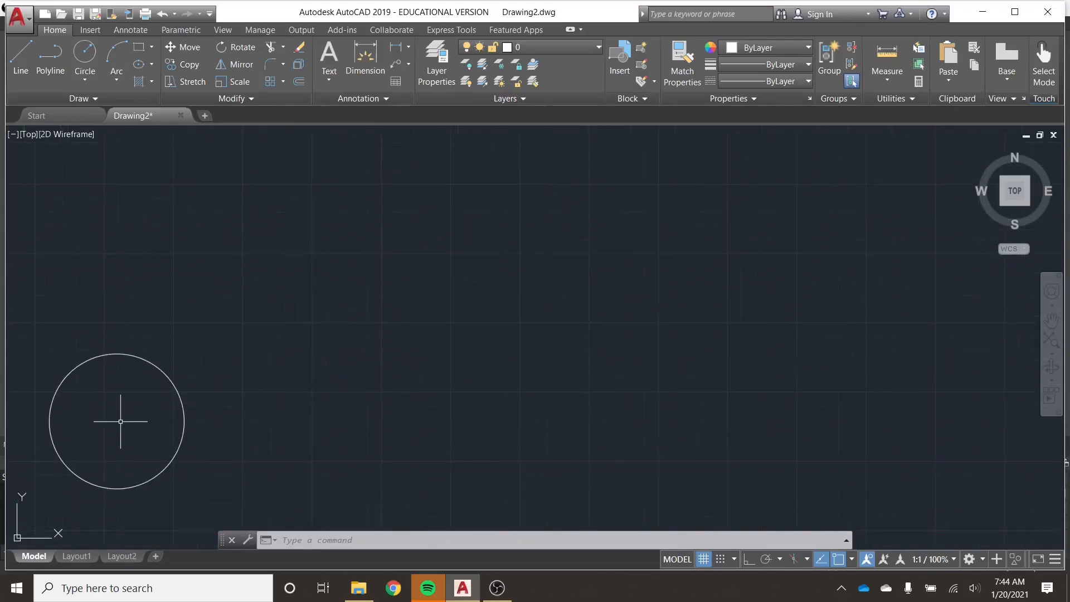
scroll(121, 421, up, 2)
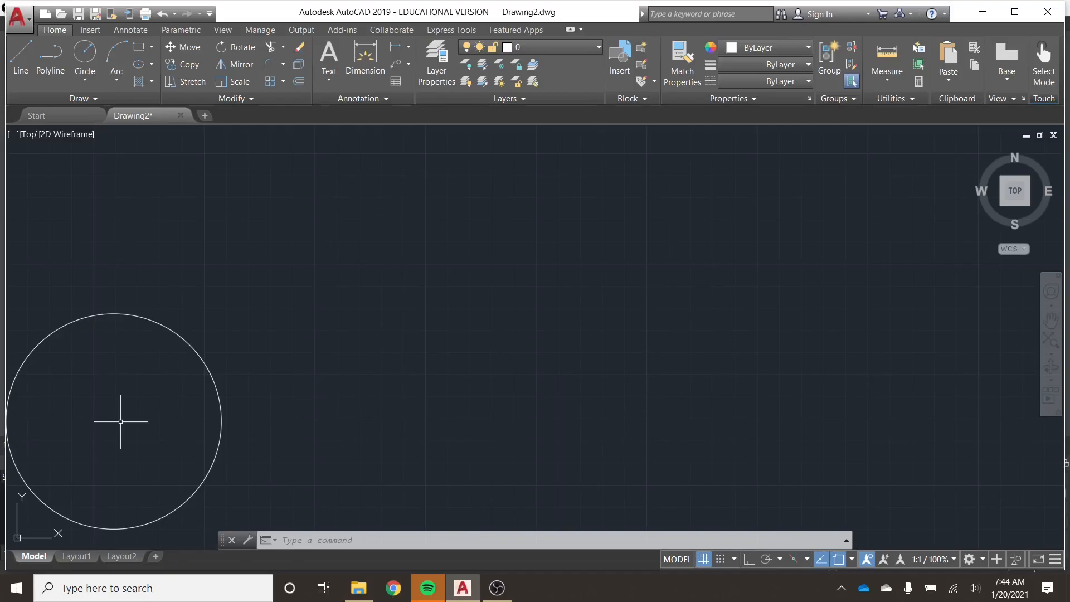
Pan the circle to the middle of the drawing area and back towards the lower-left corner, then zoom out.
middle_drag(120, 421, 120, 422)
mouse_move(119, 422)
mouse_down()
mouse_move(175, 365)
mouse_move(423, 313)
mouse_move(543, 305)
mouse_move(480, 309)
mouse_move(510, 305)
mouse_up()
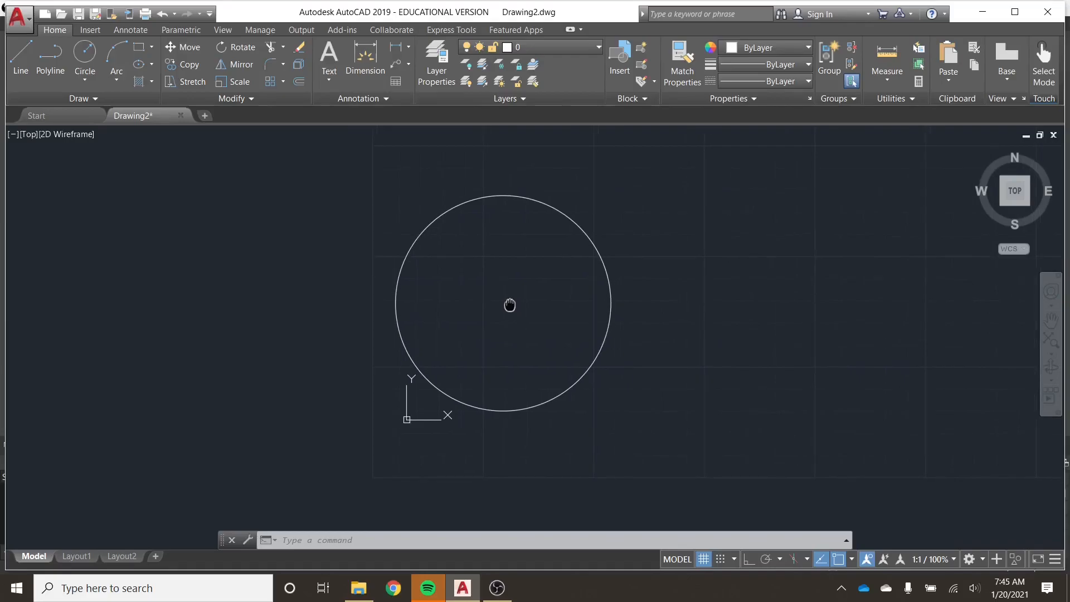
key(Escape)
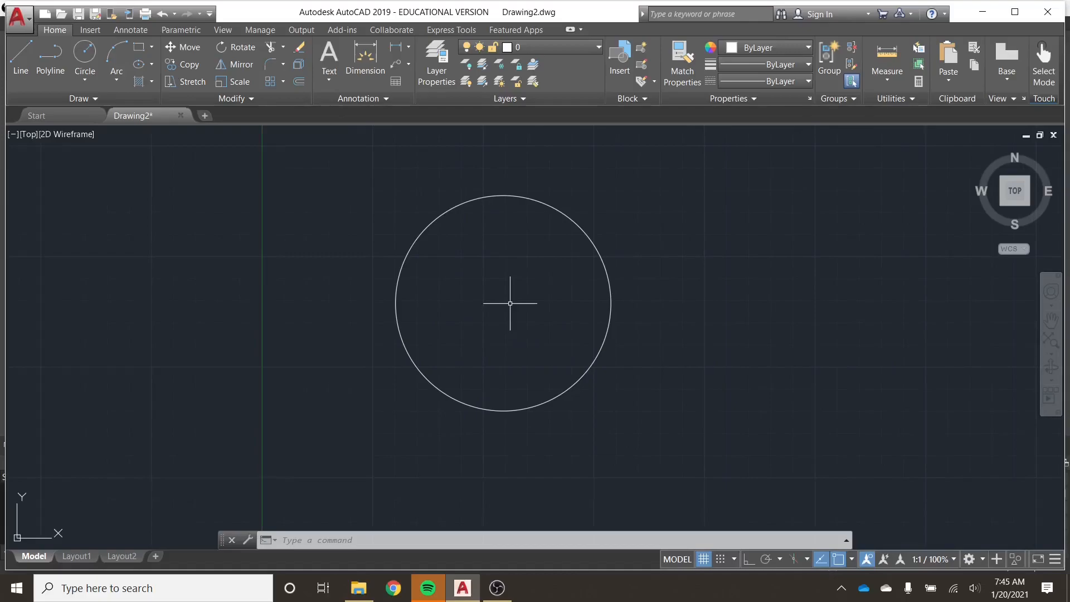
middle_drag(510, 303, 479, 292)
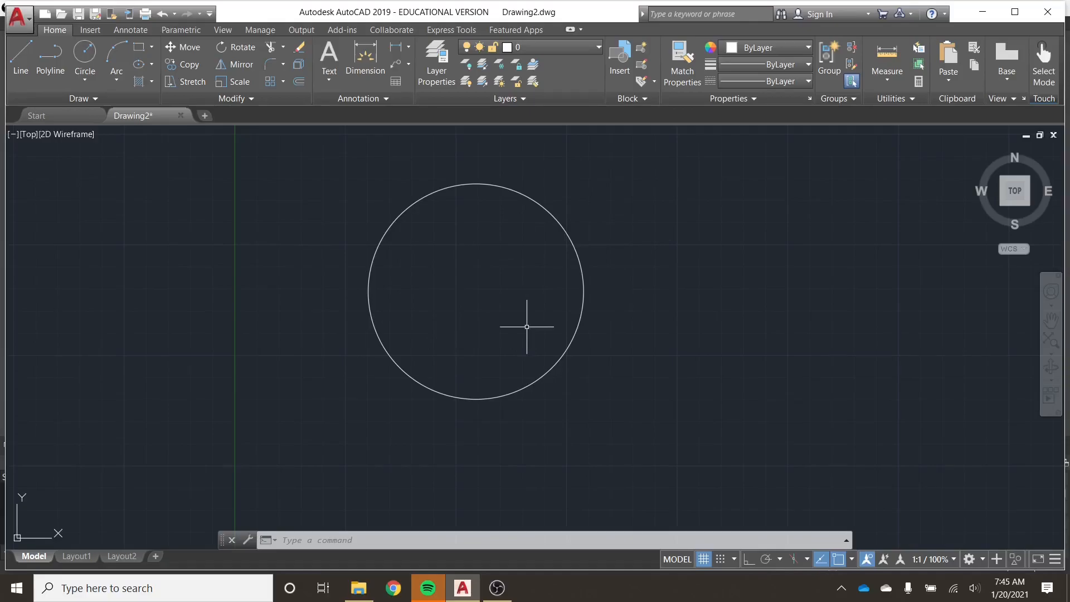
mouse_move(513, 313)
middle_down()
mouse_move(383, 399)
mouse_move(211, 418)
mouse_move(162, 446)
mouse_move(156, 472)
mouse_move(127, 497)
middle_up()
scroll(162, 451, down, 6)
scroll(127, 497, down, 2)
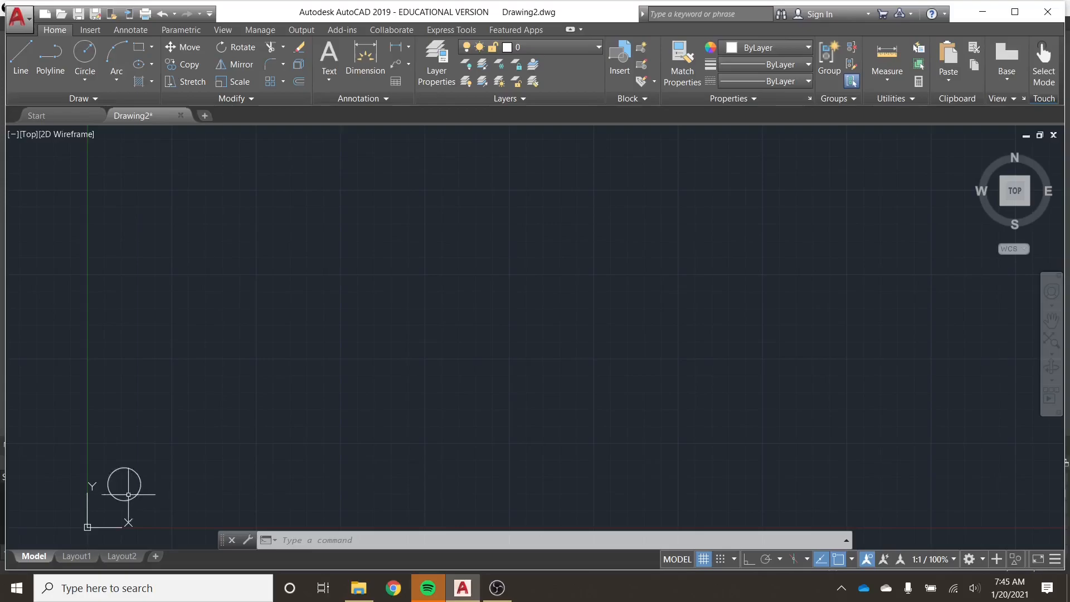
Select the circle, fit it in the drawing area using the Top view, and clear the selection.
click(138, 496)
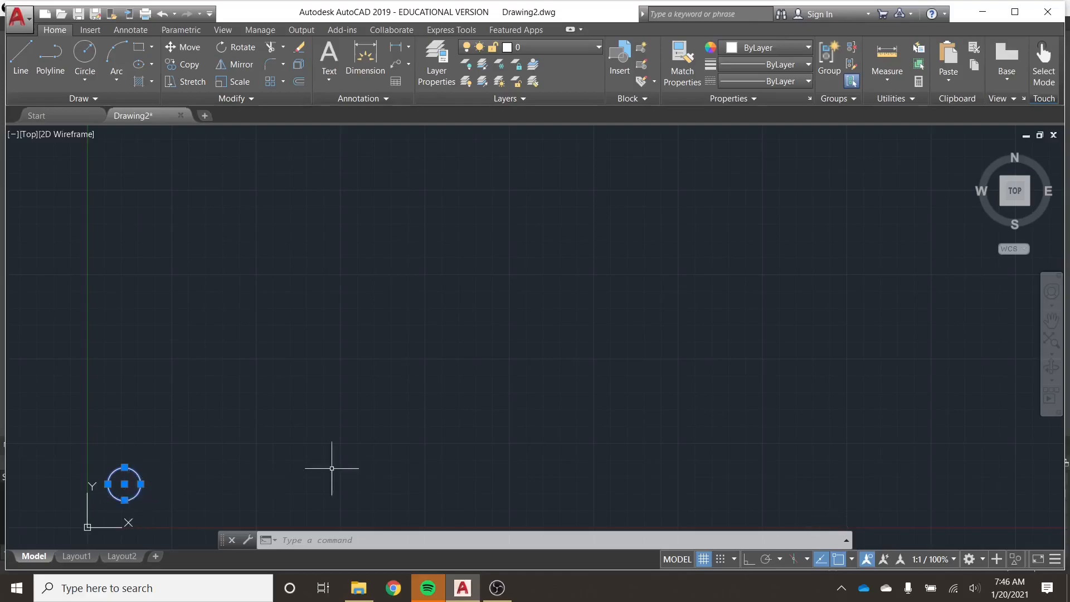
click(1016, 191)
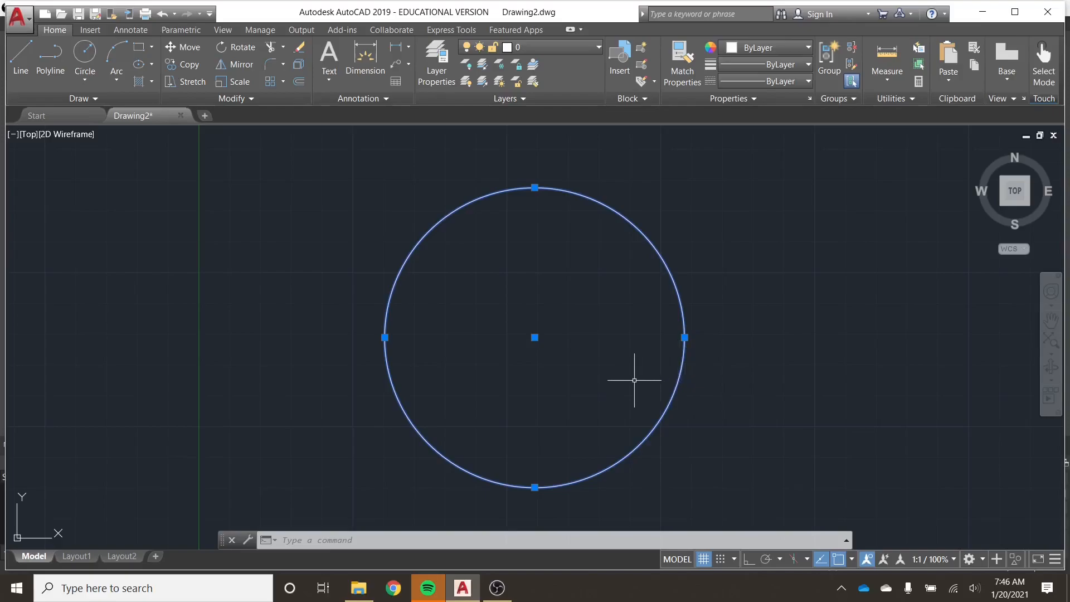
key(Escape)
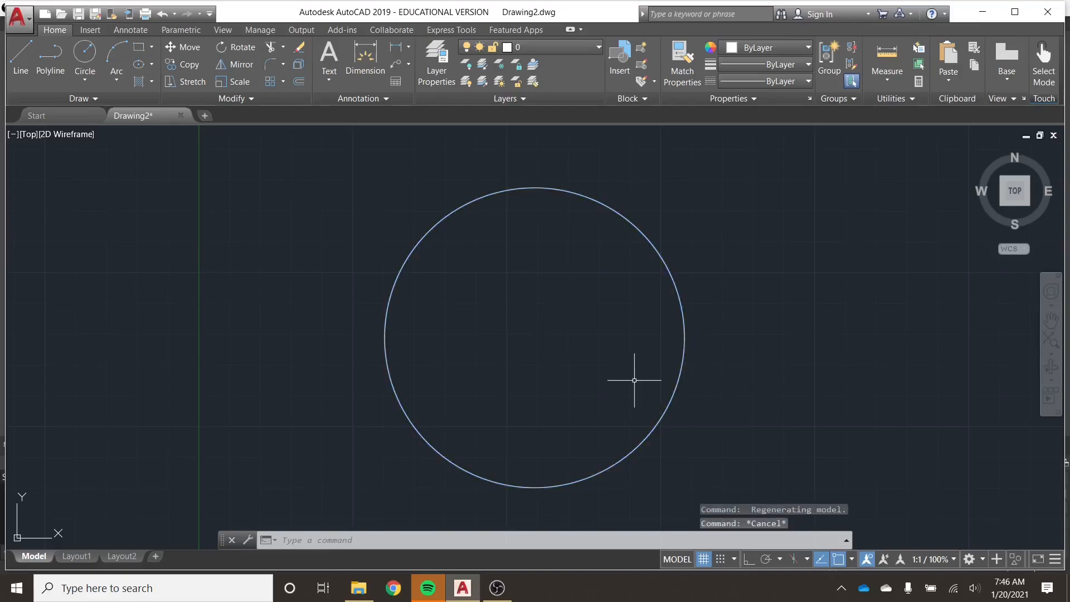
Select the circle with a window selection that fully encloses it, and clear the selection.
click(350, 512)
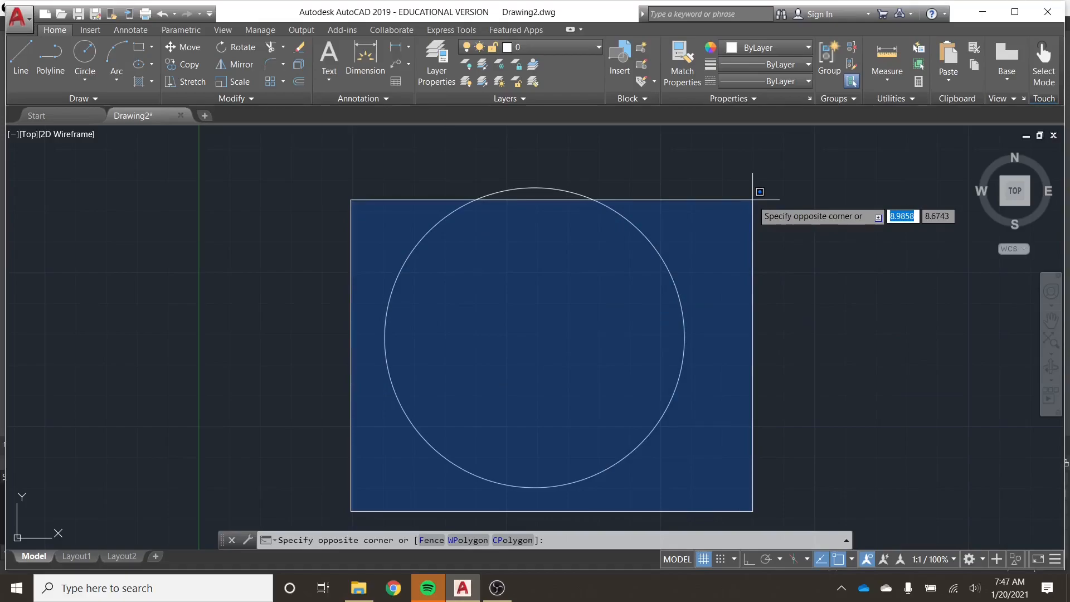
click(756, 170)
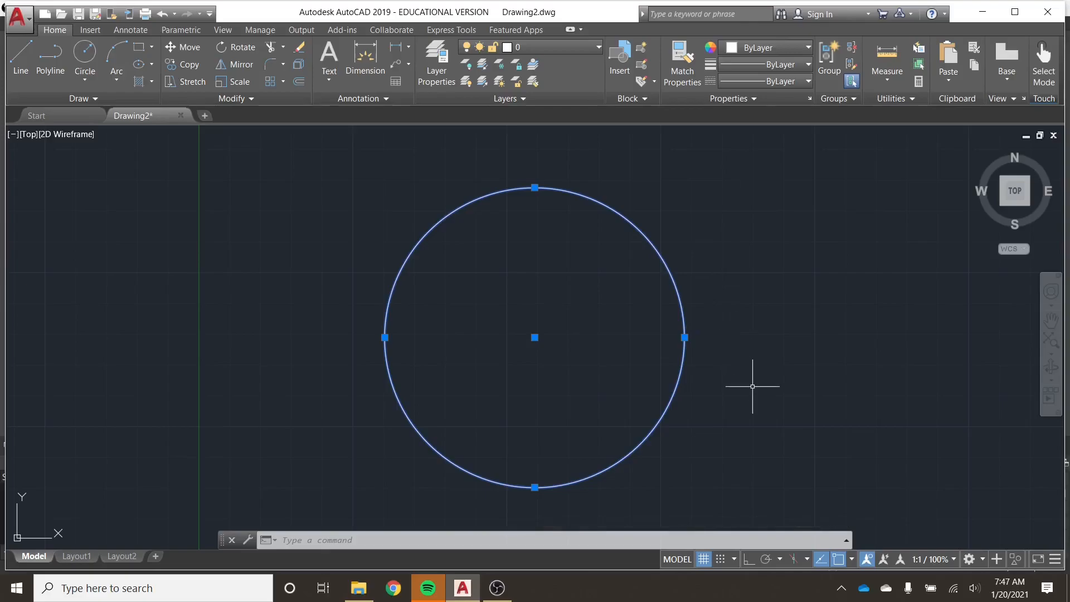
key(Escape)
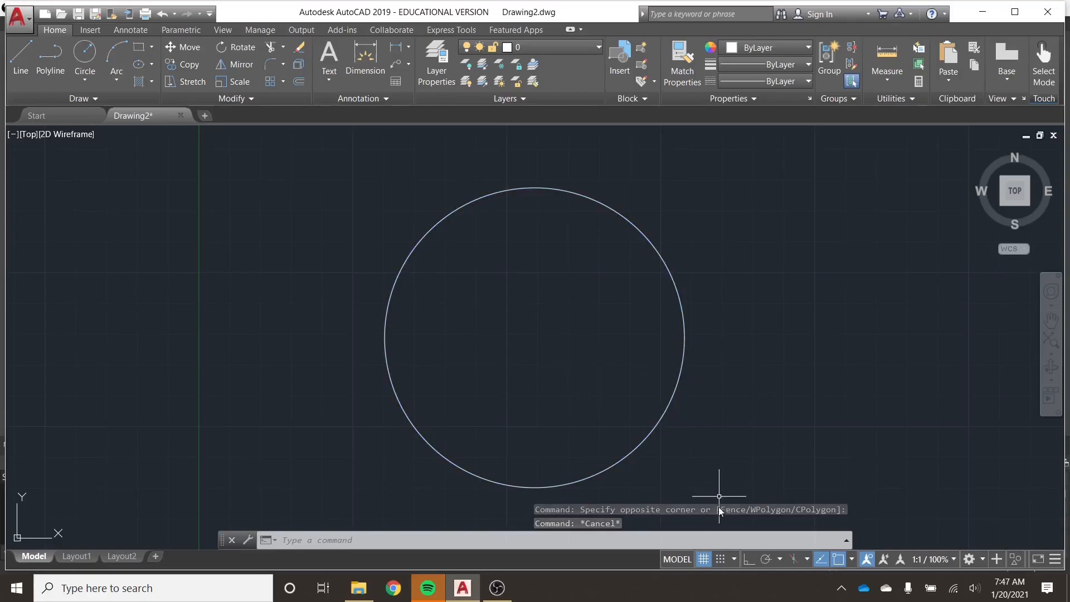
Select the circle with a crossing selection that touches only its upper-right edge.
click(754, 159)
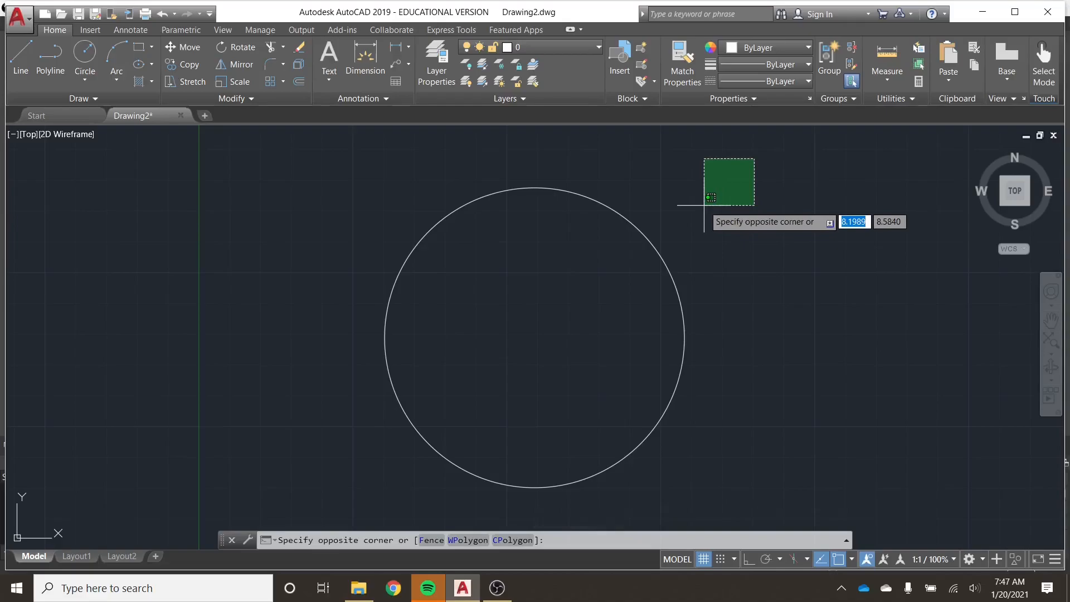
click(656, 253)
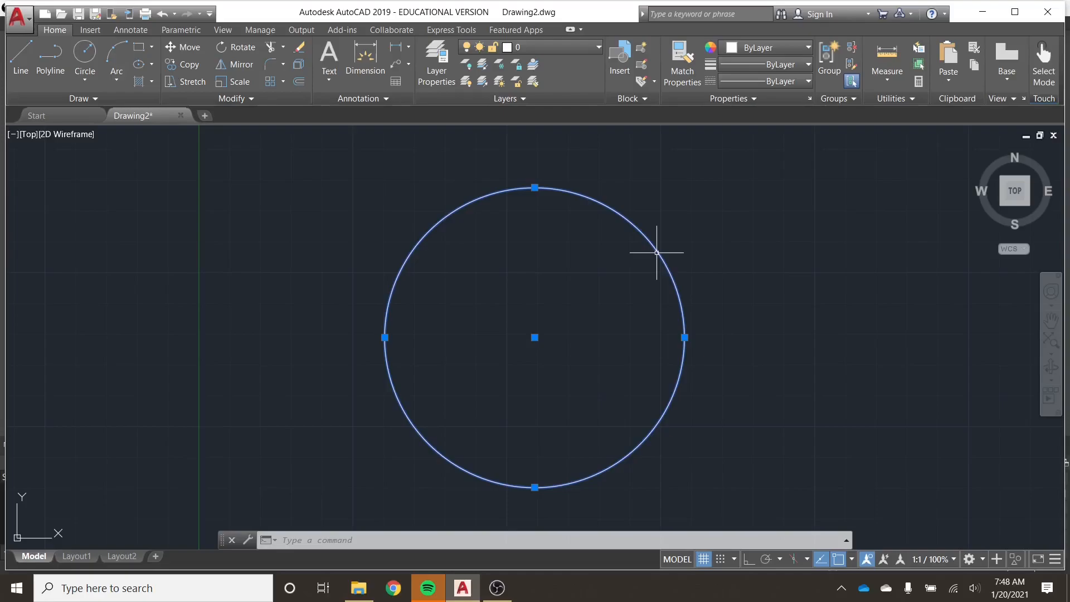
Clear the crossing selection, select the circle by picking its upper-right edge, and deselect it.
click(654, 241)
key(Escape)
click(665, 260)
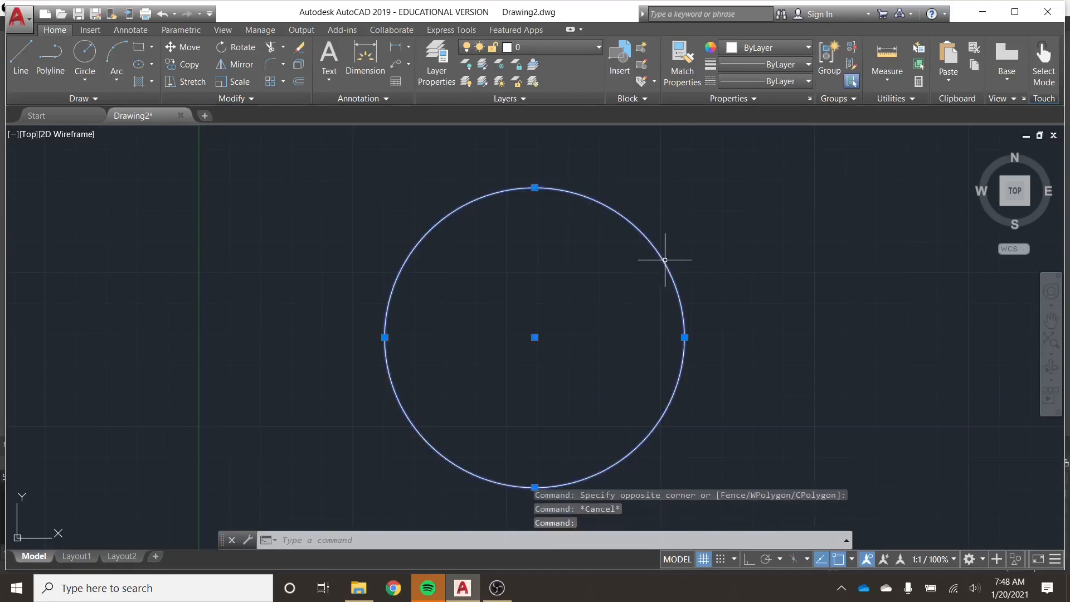
key(Escape)
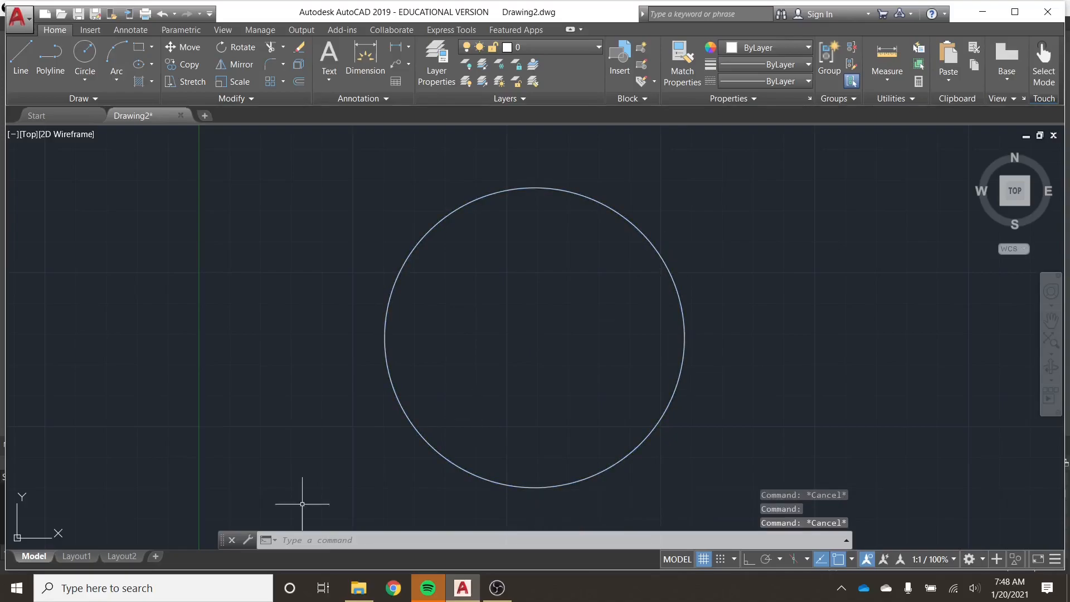
Select the circle with an enclosing window selection and with a crossing selection over its upper-right edge, clearing each selection.
click(362, 504)
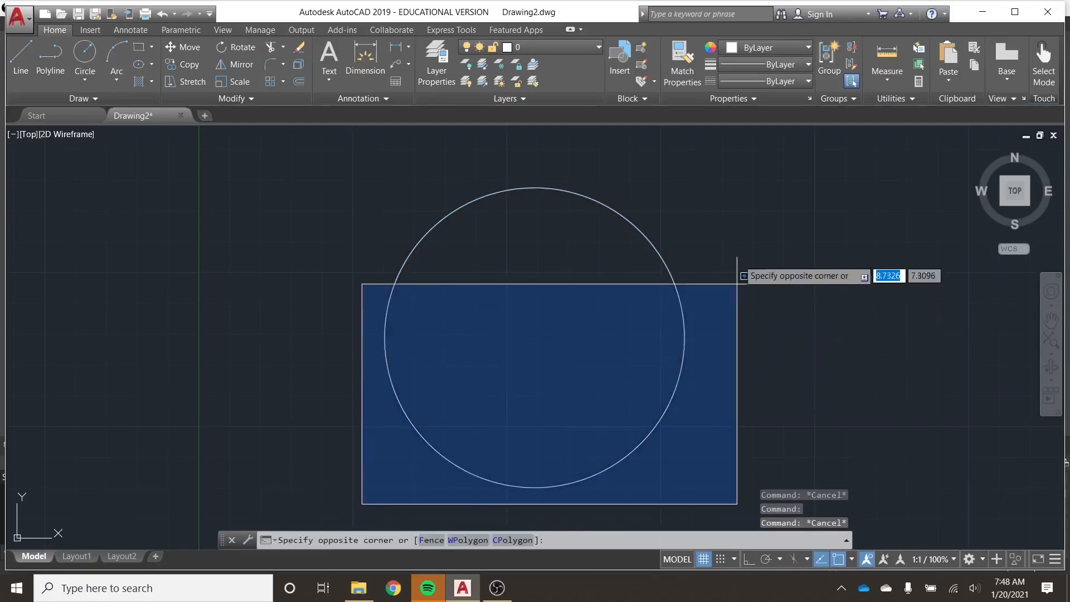
click(737, 172)
key(Escape)
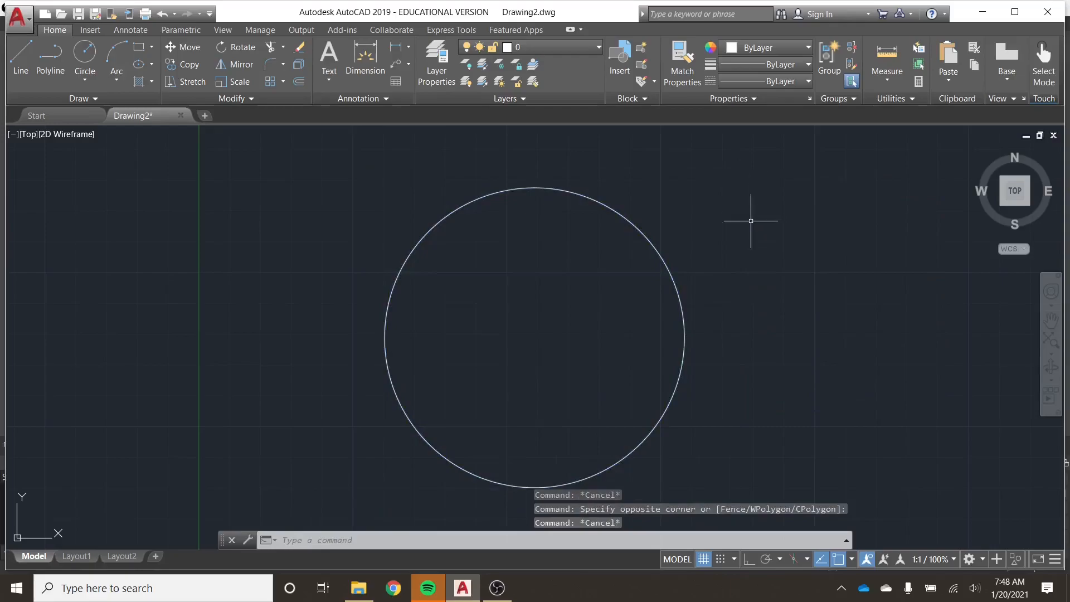
click(721, 167)
click(645, 268)
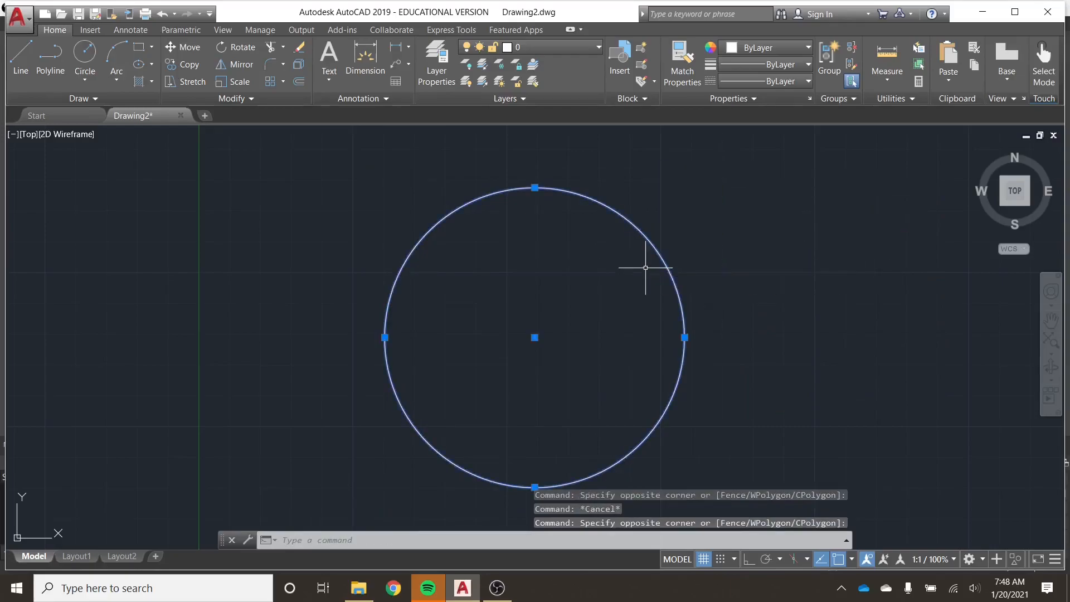
key(Escape)
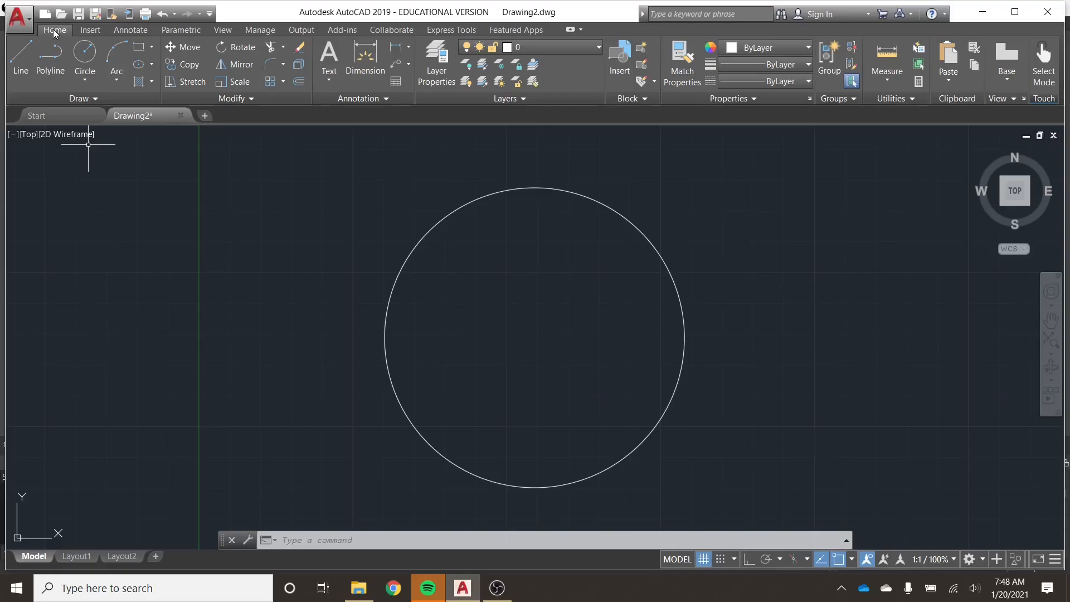
click(89, 32)
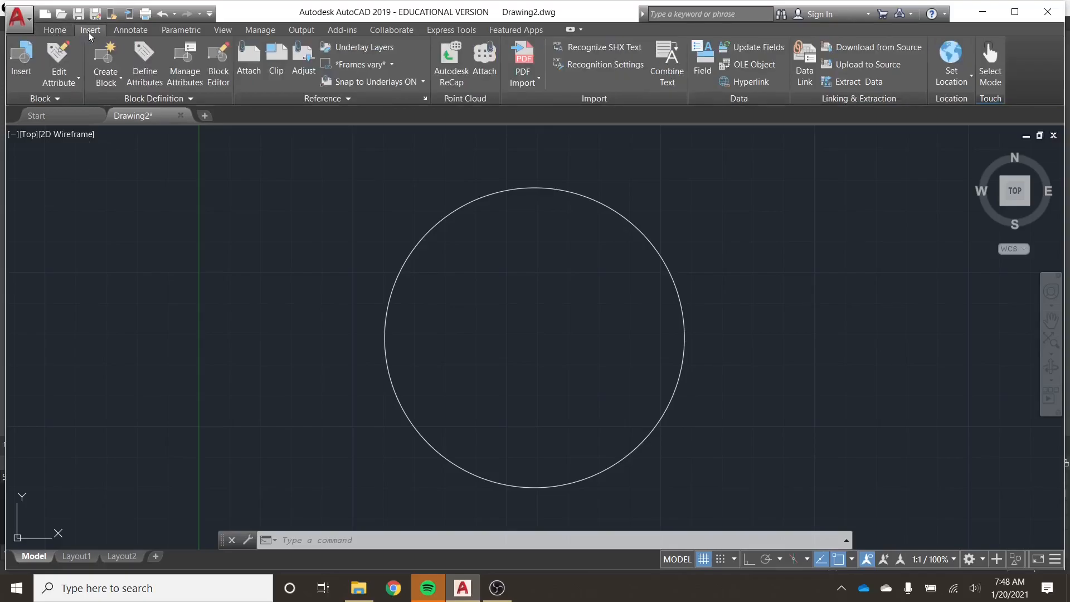
click(123, 34)
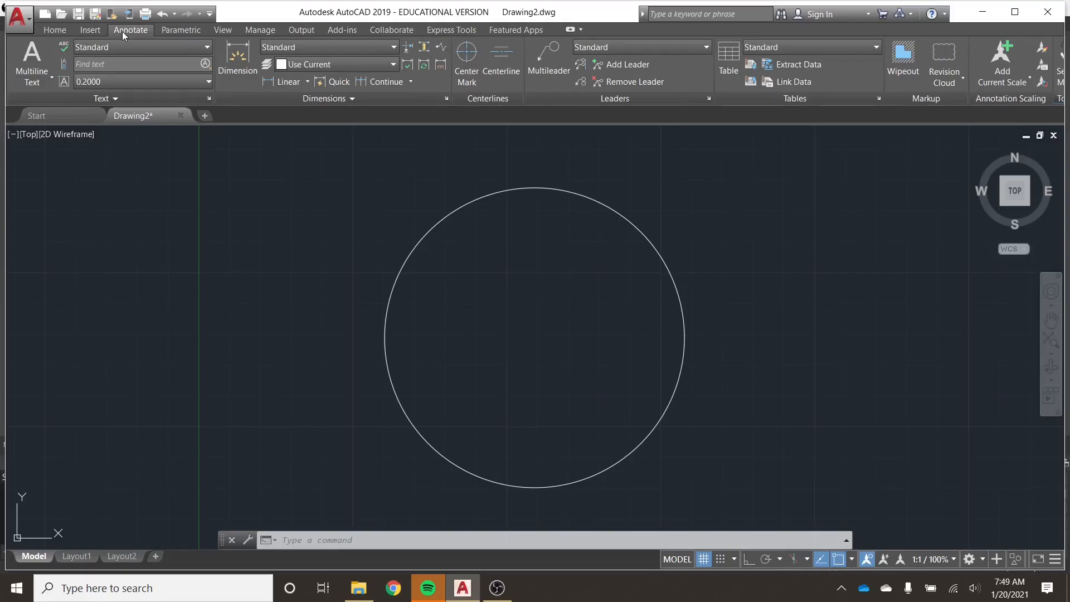
click(52, 31)
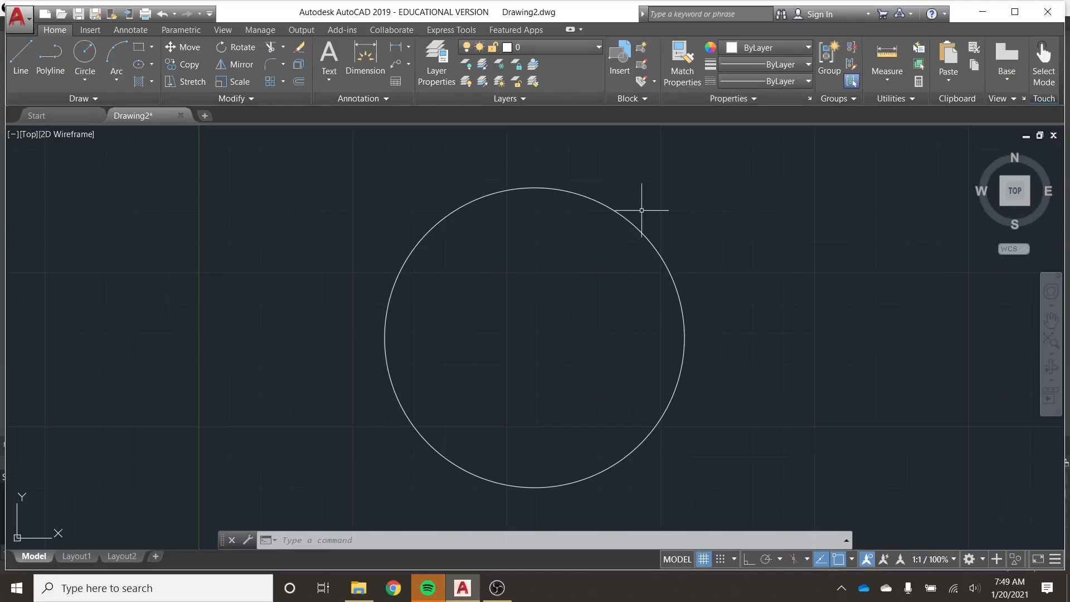
Delete the circle and undo the deletion.
click(663, 260)
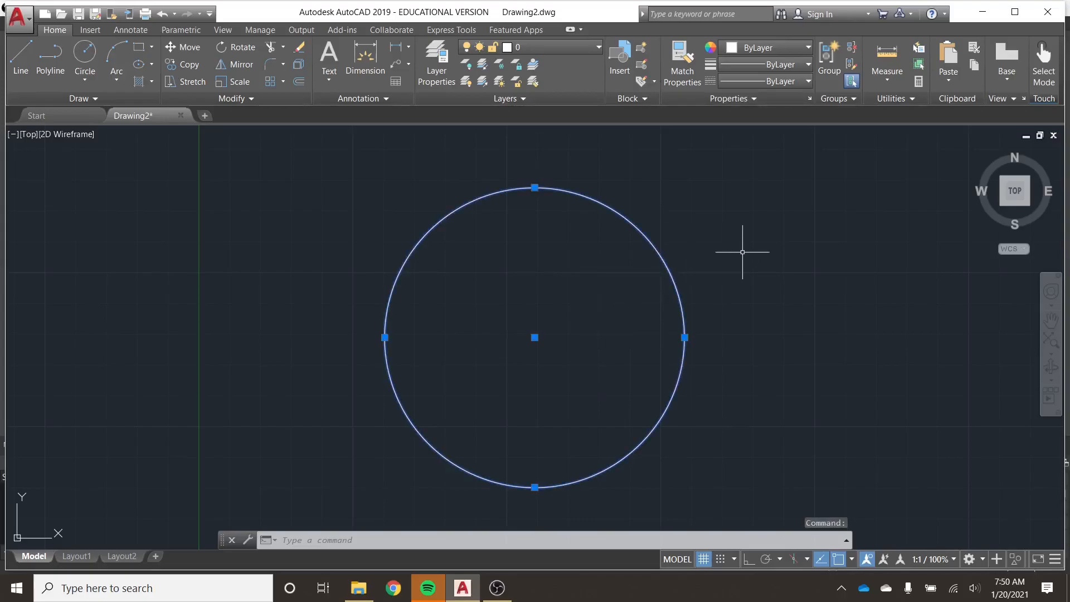
key(Delete)
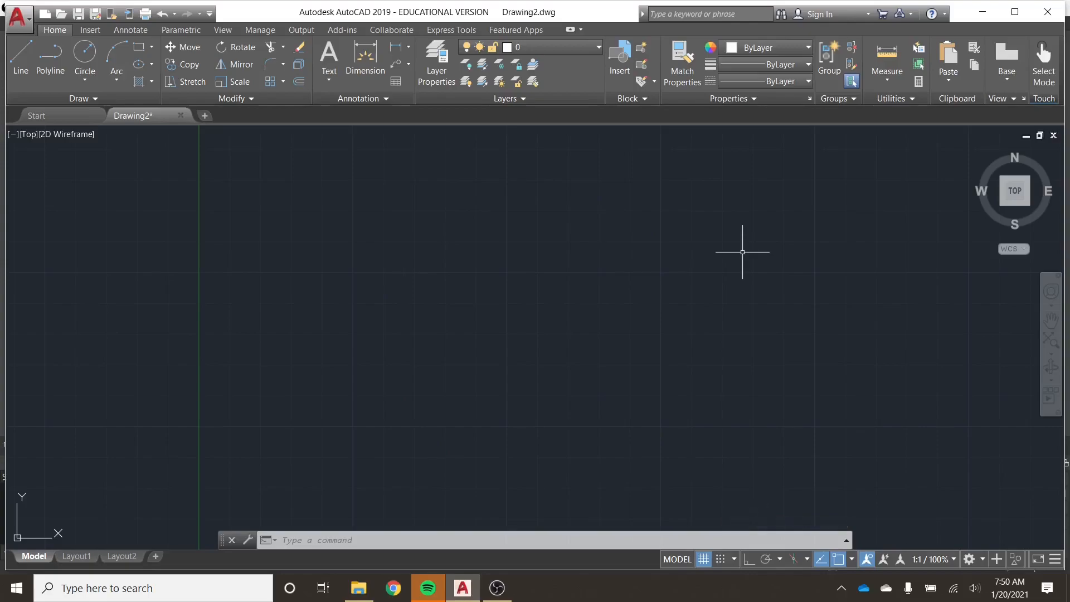
key(ctrl+z)
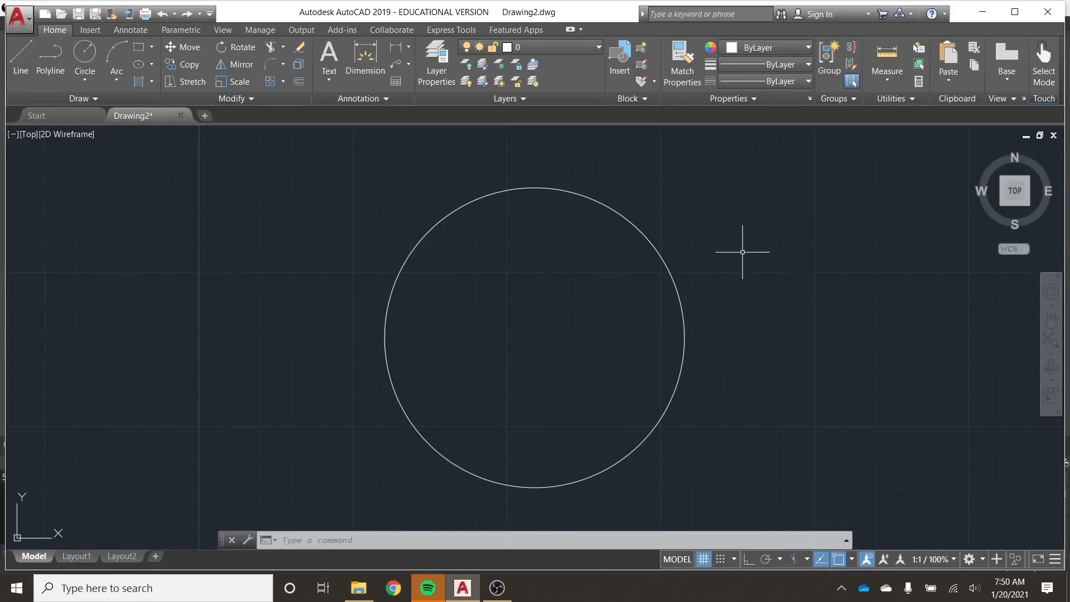
Erase the restored circle from the drawing.
click(673, 281)
key(Delete)
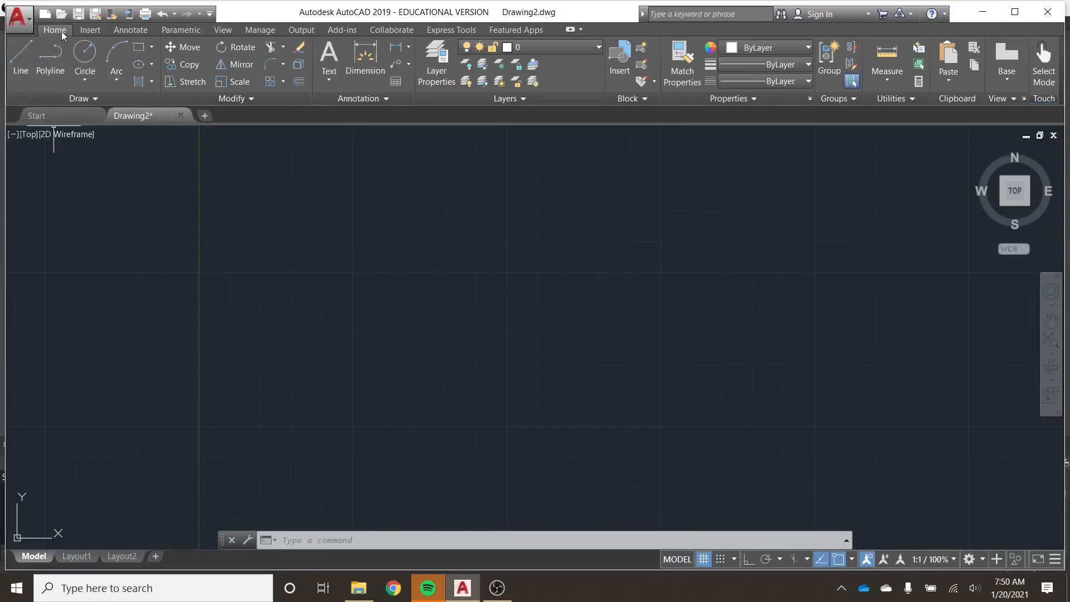
Start a line at 3.0000, 7.0000 with snapping to the drawing grid turned on.
click(18, 52)
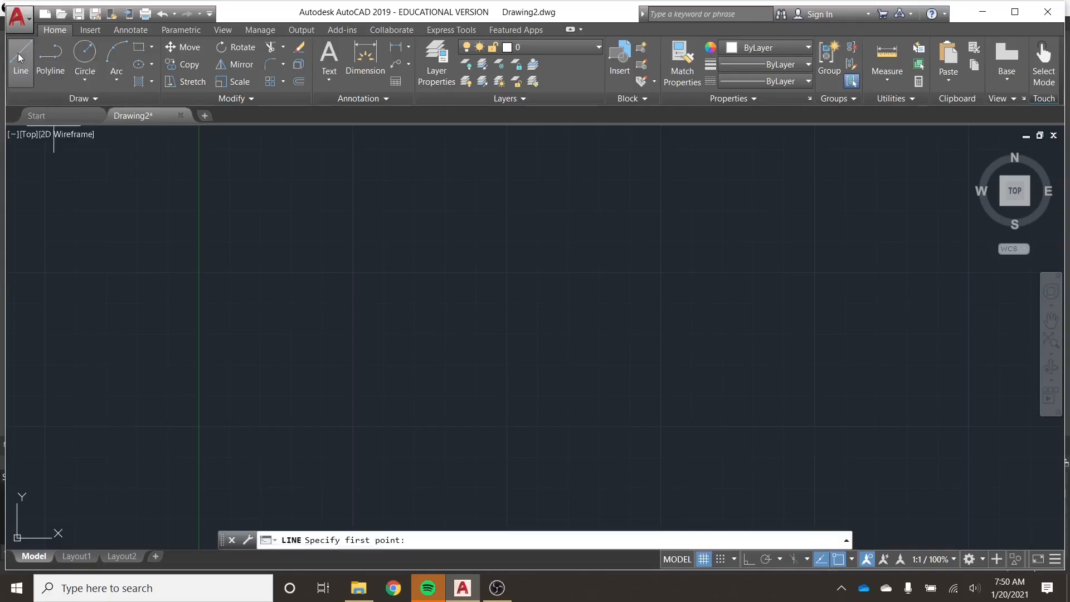
click(19, 56)
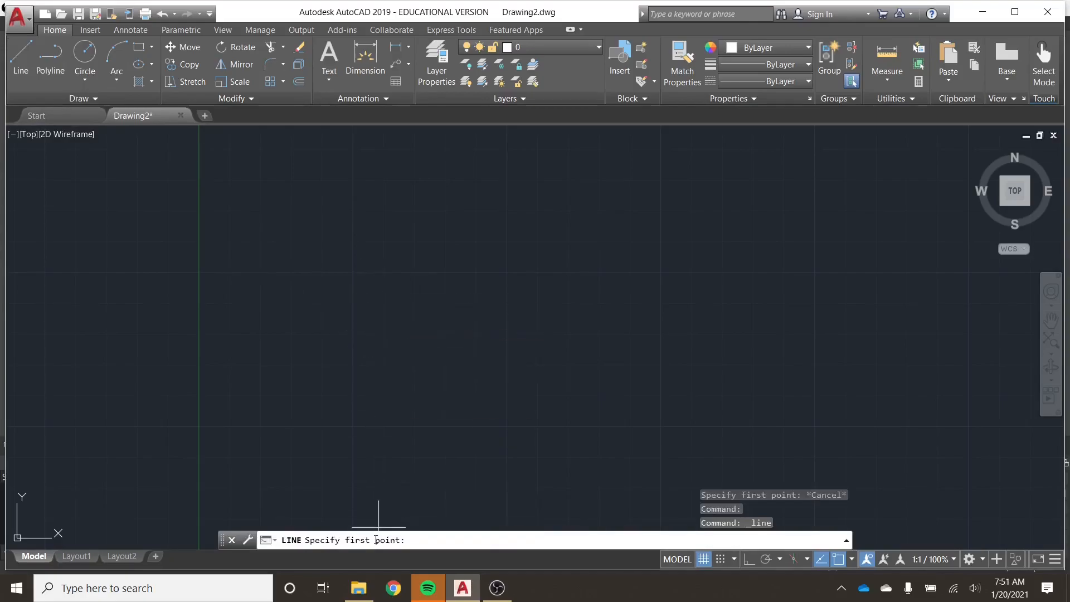
key(ctrl)
key(ctrl)
key(ctrl)
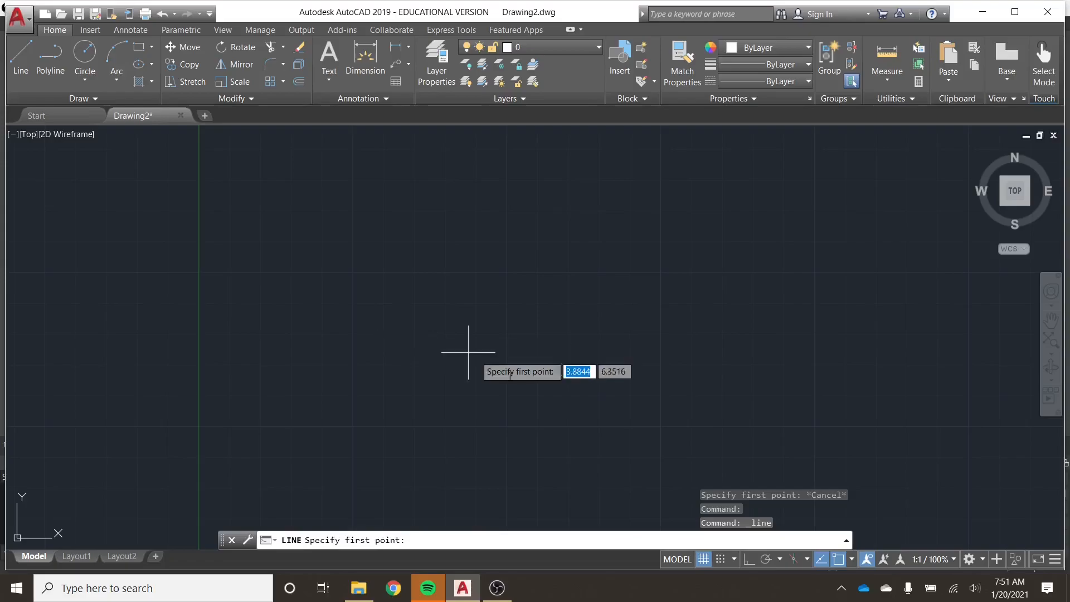
click(719, 559)
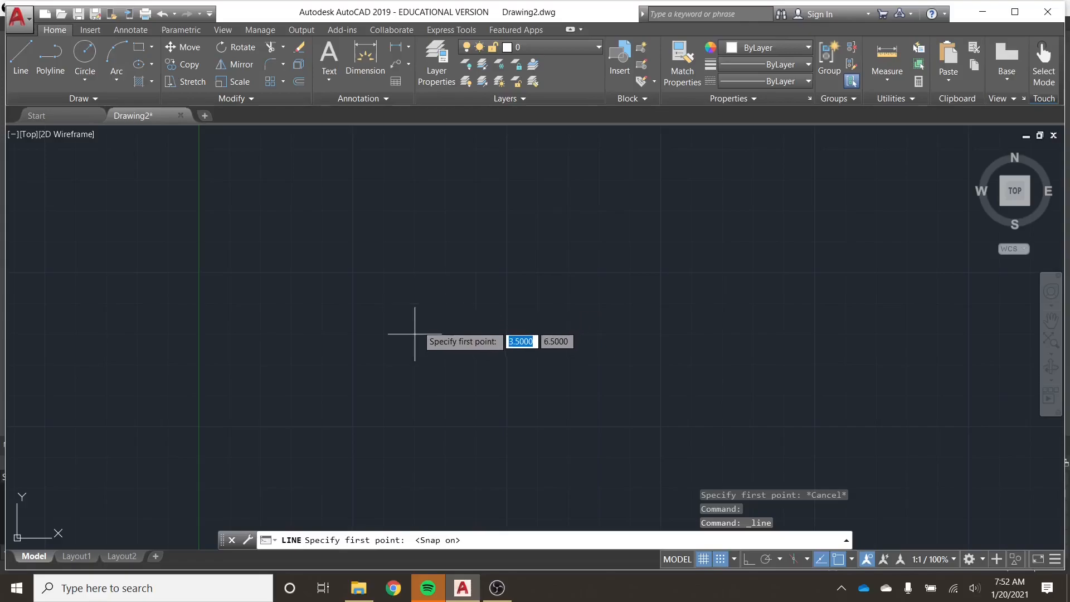
click(384, 303)
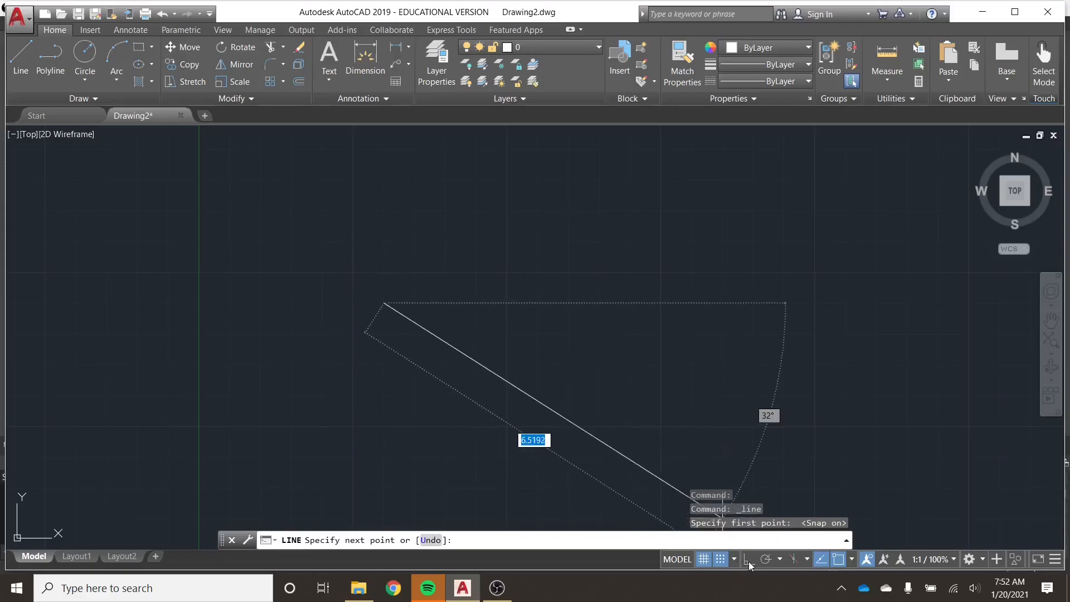
Turn on orthogonal restriction and draw the first segment 1.5 units straight down.
key(ctrl)
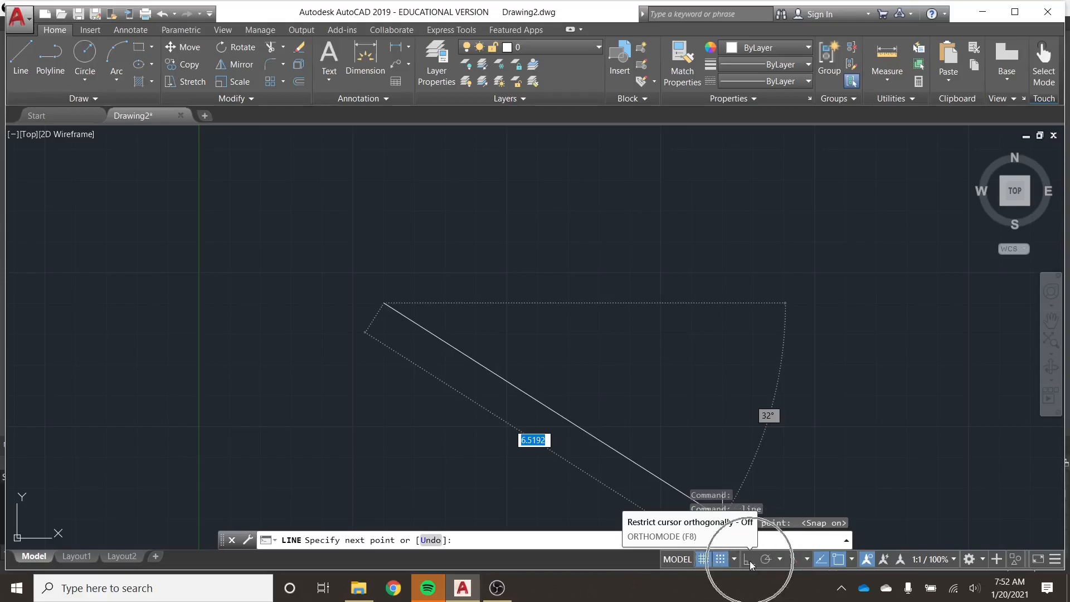
click(747, 559)
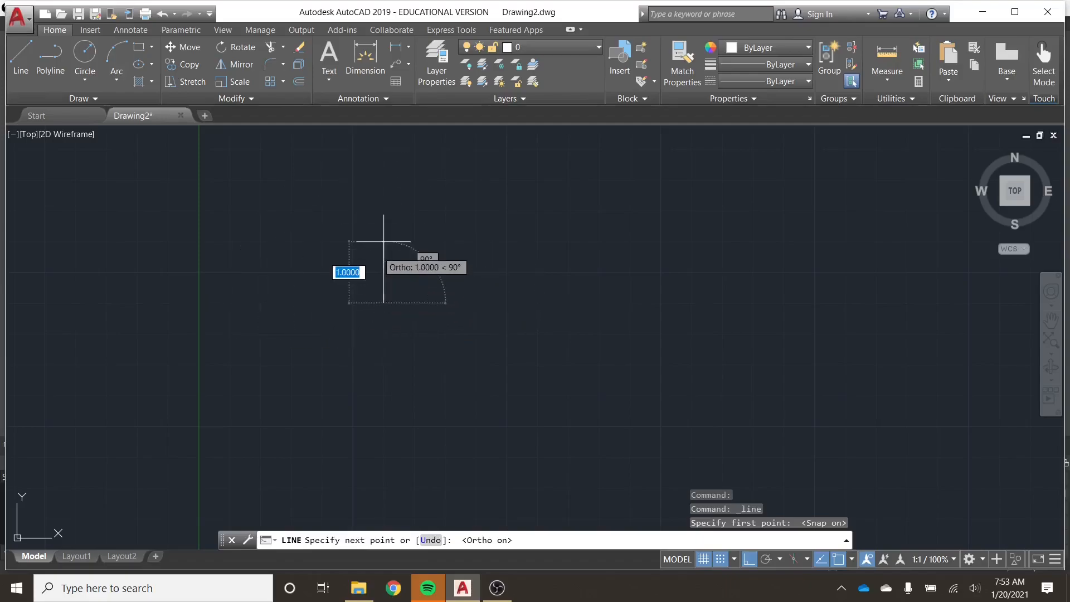
click(383, 396)
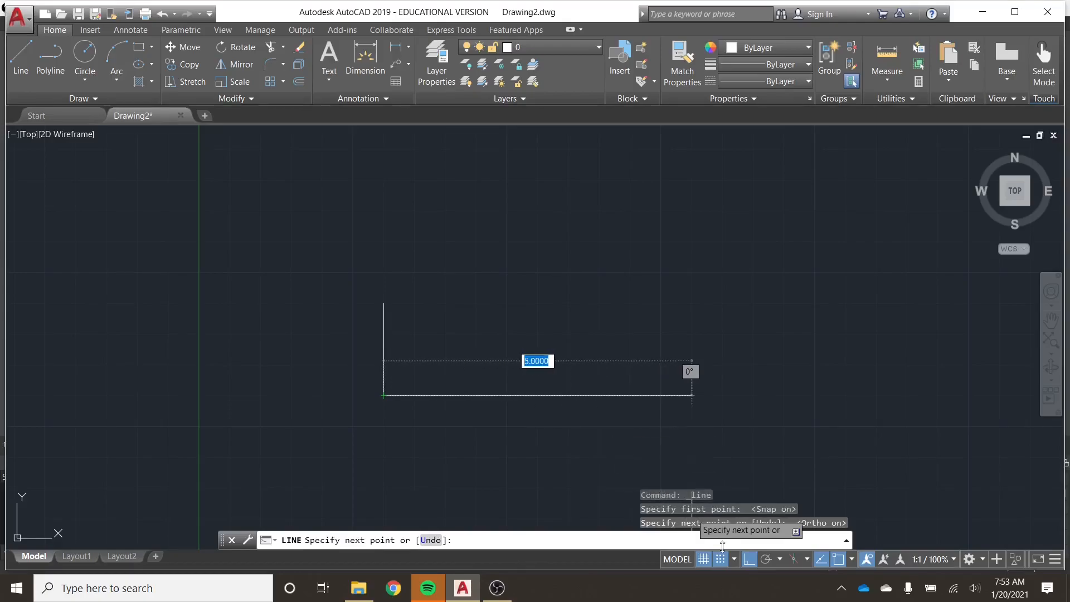
Turn off orthogonal restriction, add a slanted segment rising to the right from the vertical line's lower end, and end the line.
click(749, 560)
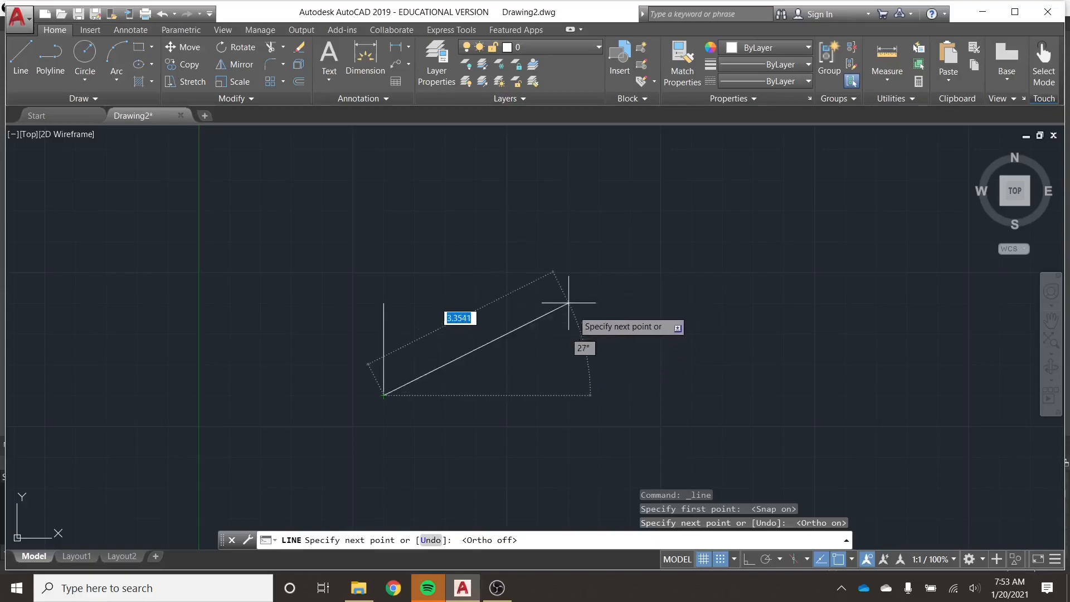
click(661, 272)
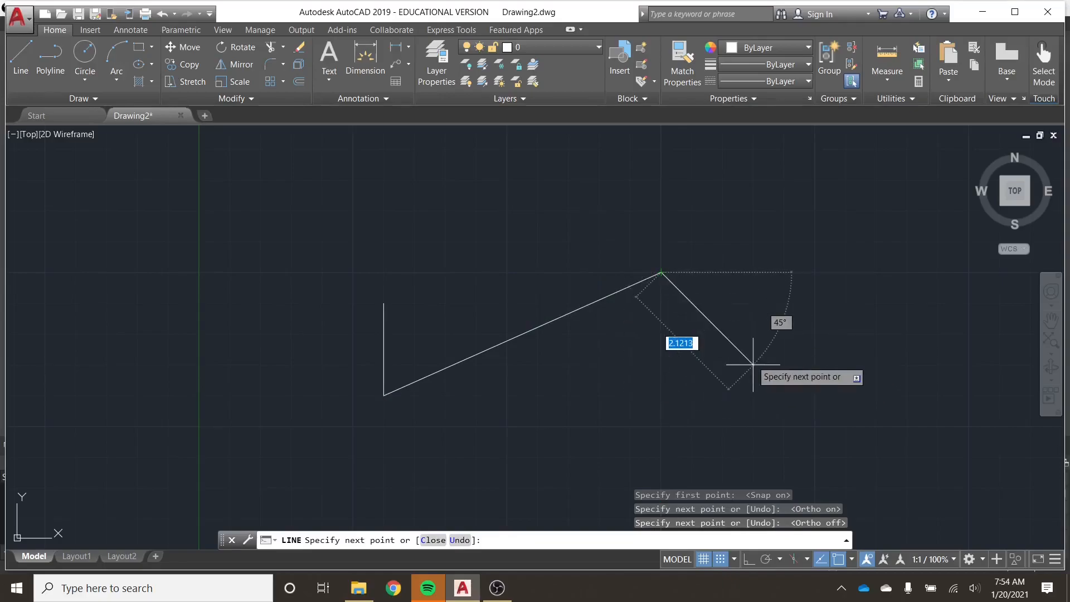
key(Escape)
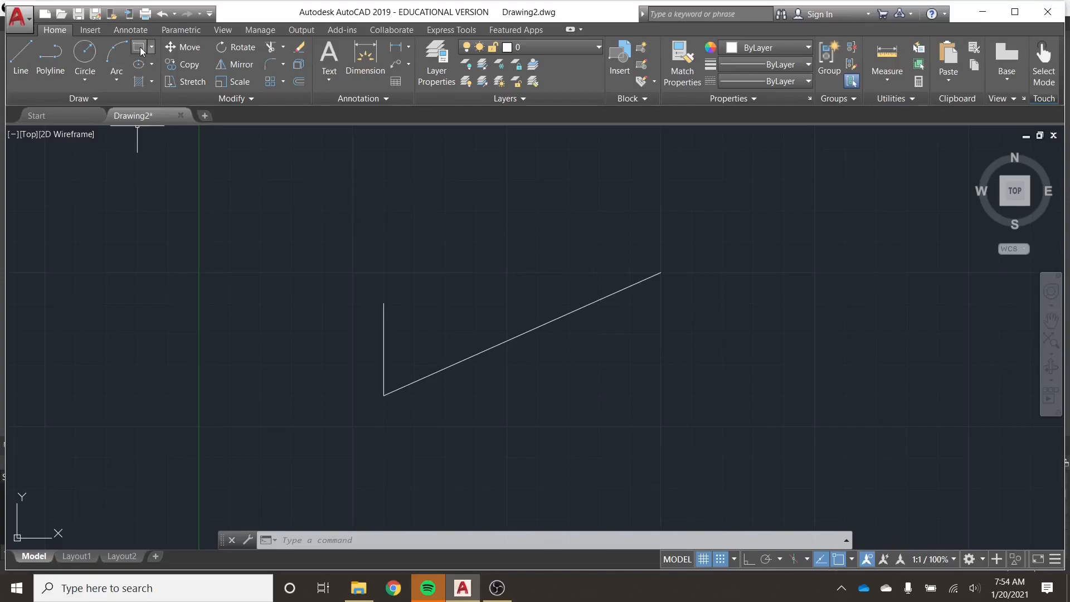
Draw a square about 1 unit wide above the vertical line using the Rectangle command.
click(353, 210)
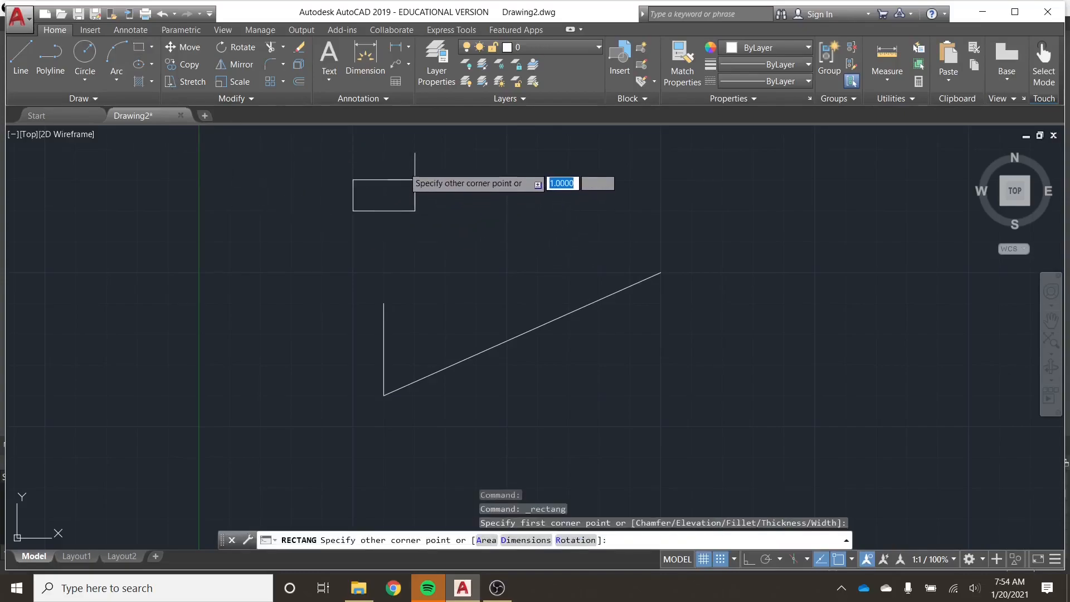
click(415, 149)
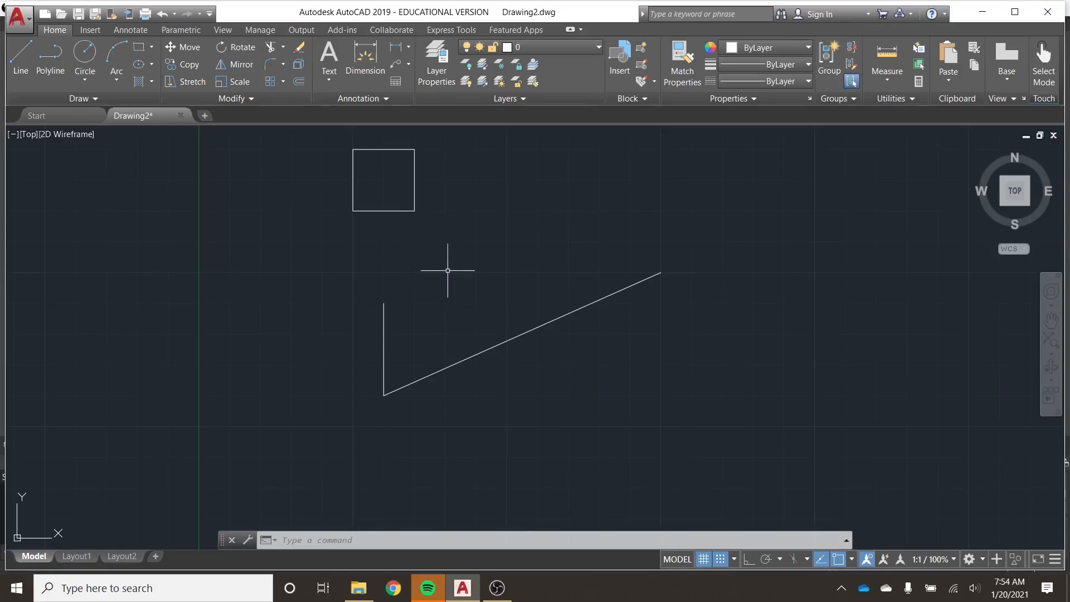
Enable all object snap modes in the drafting settings and apply them.
click(733, 559)
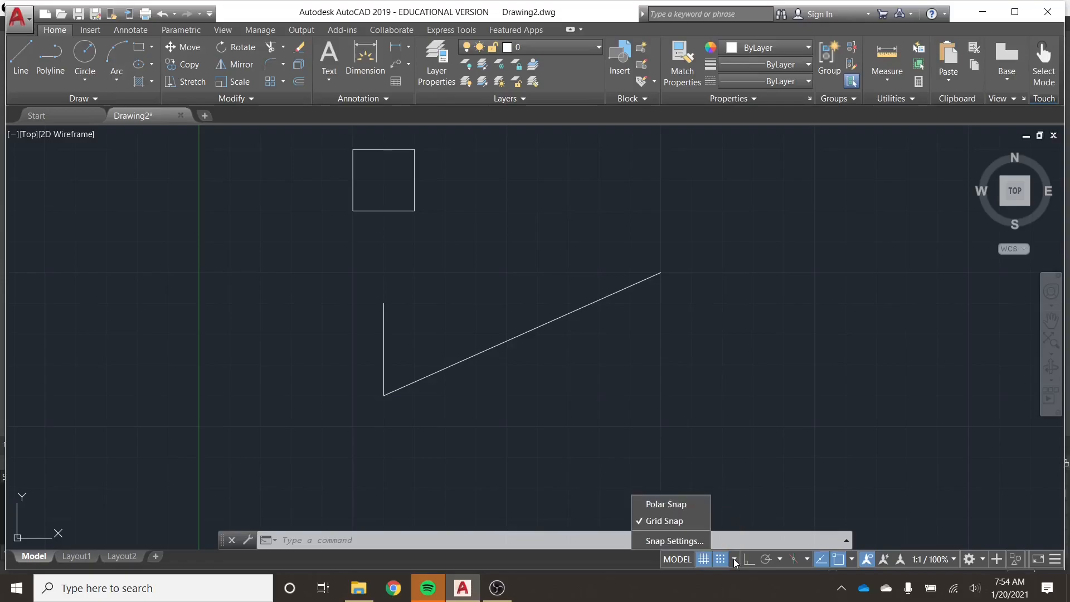
click(670, 541)
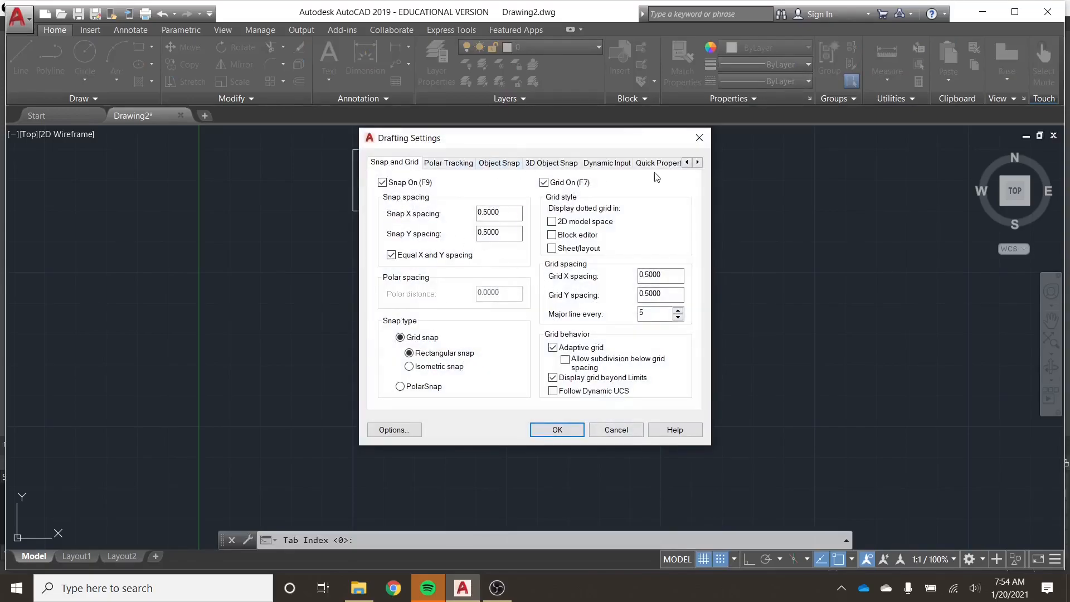
click(479, 232)
click(498, 165)
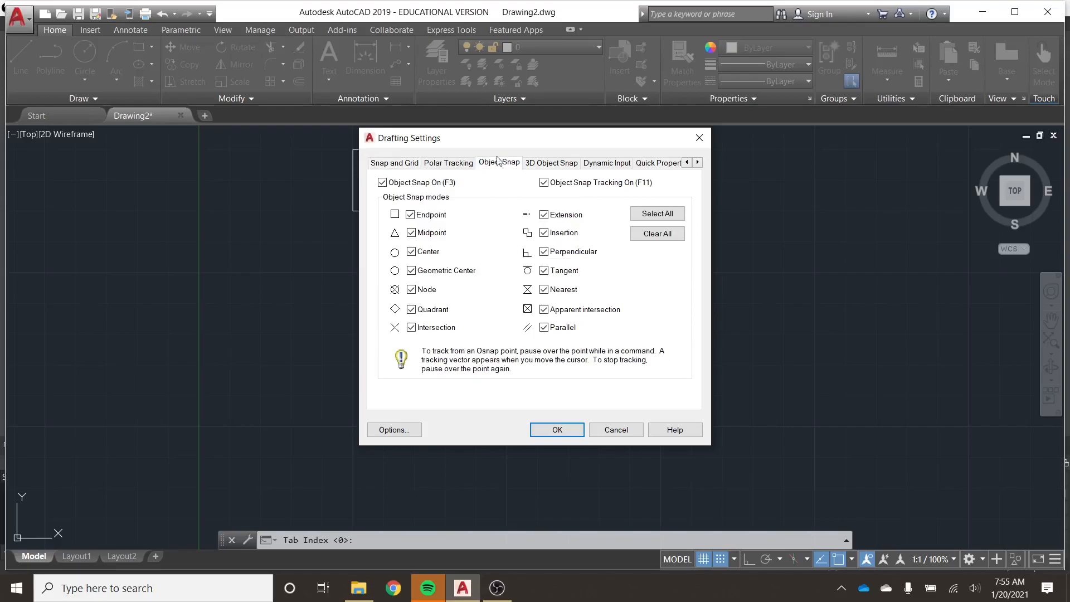
click(649, 217)
click(560, 430)
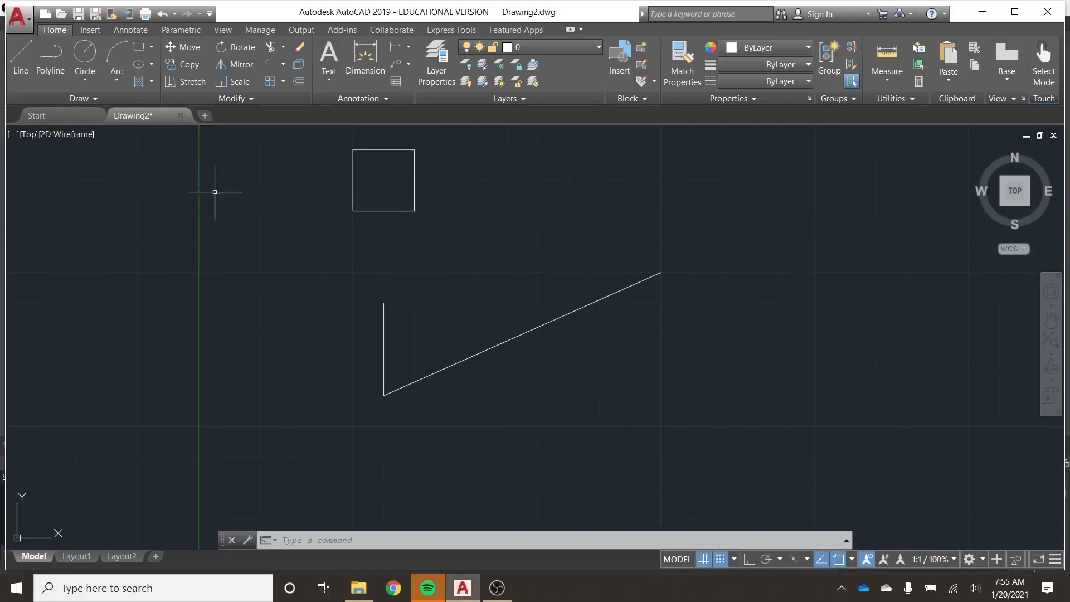
Draw a line from 1.0000, 7.0000 to the geometric center of the square and end the command.
click(18, 48)
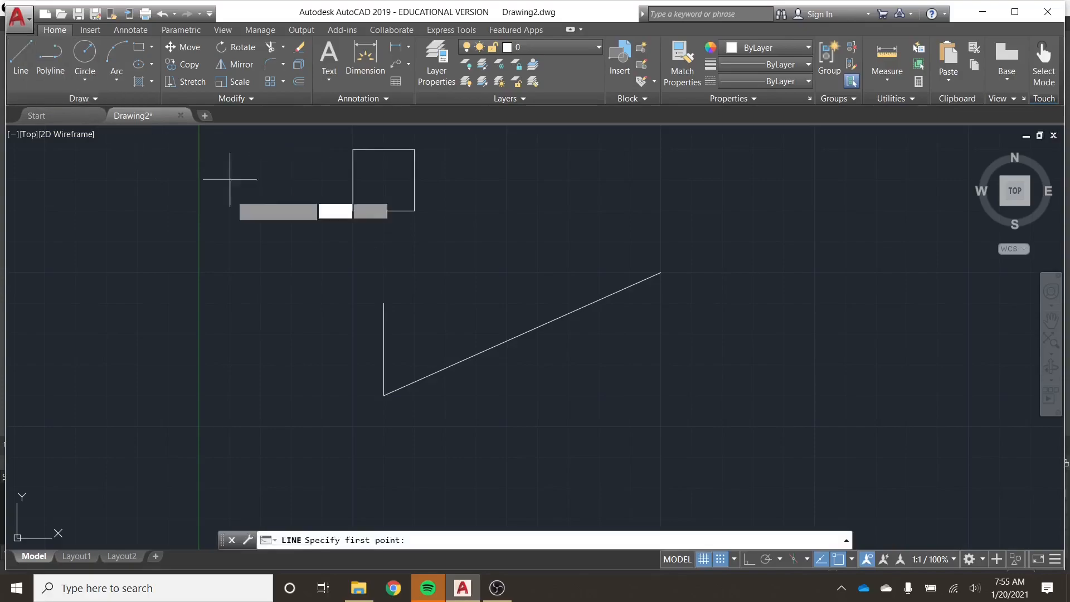
click(260, 302)
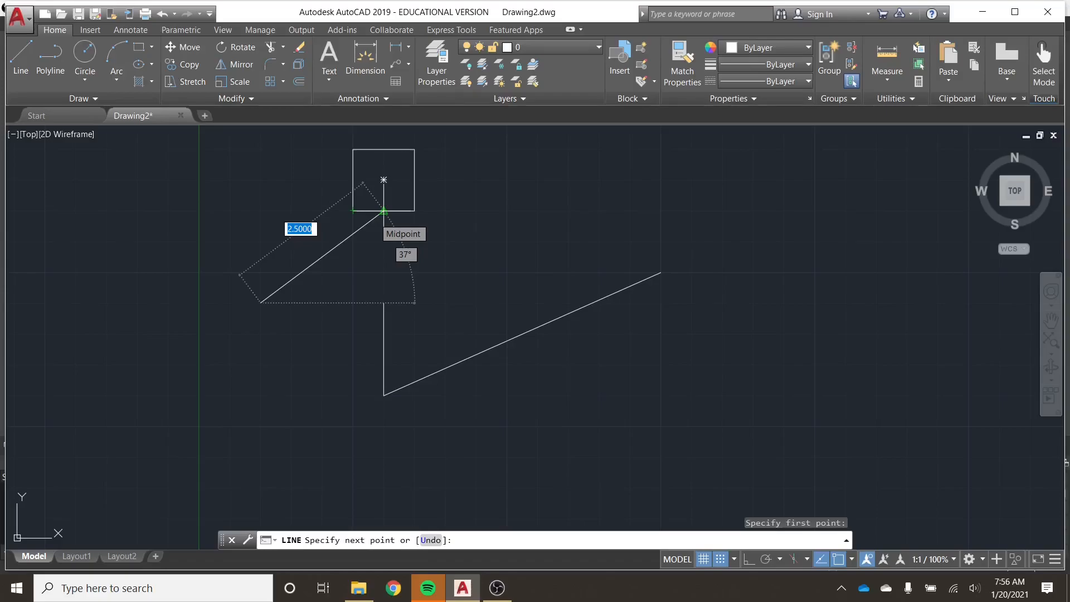
click(384, 179)
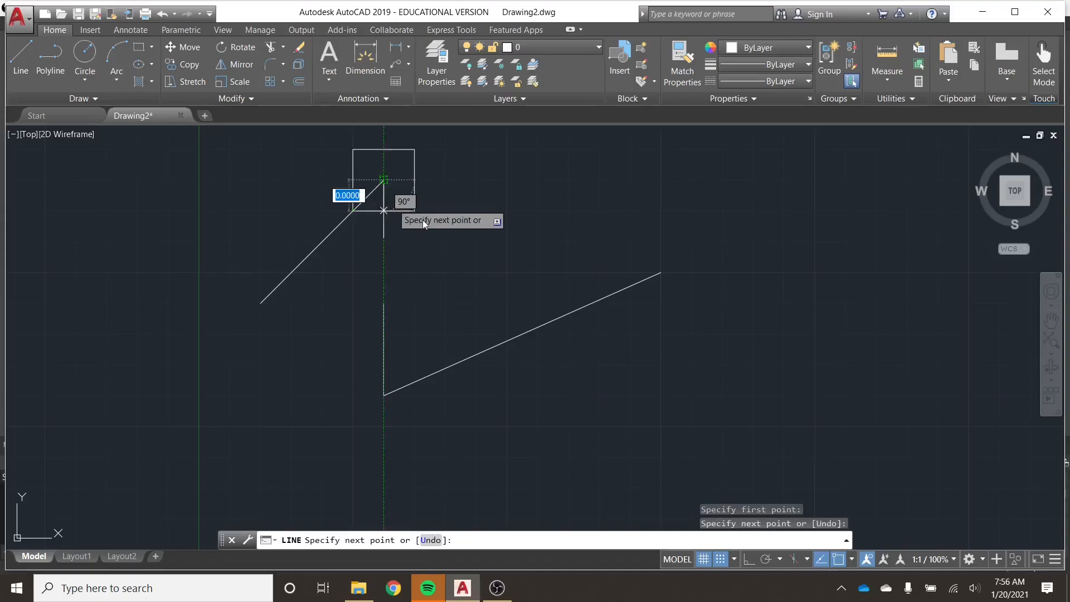
key(Escape)
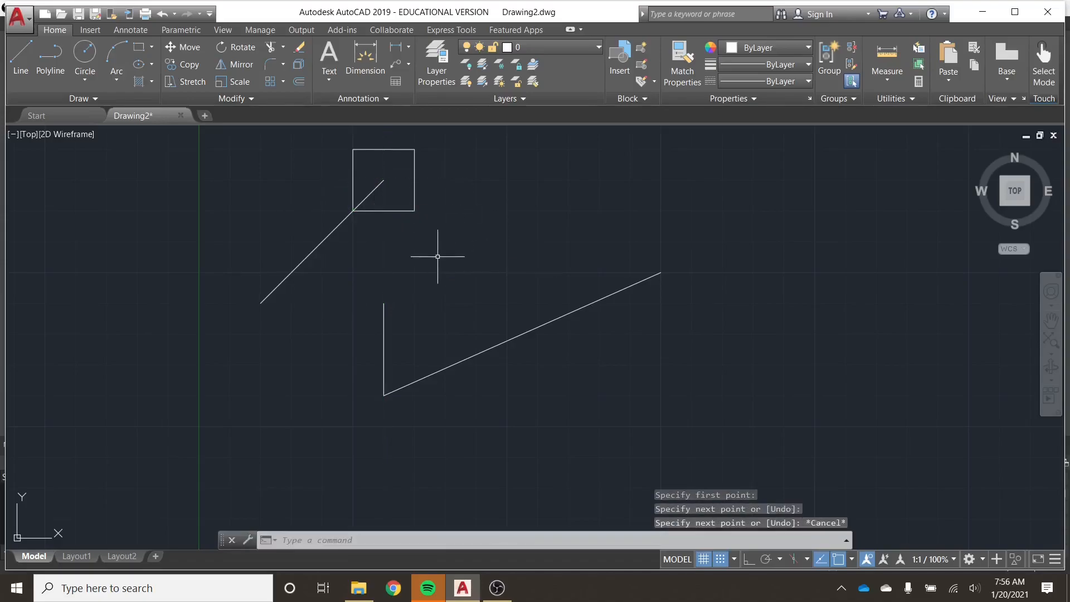